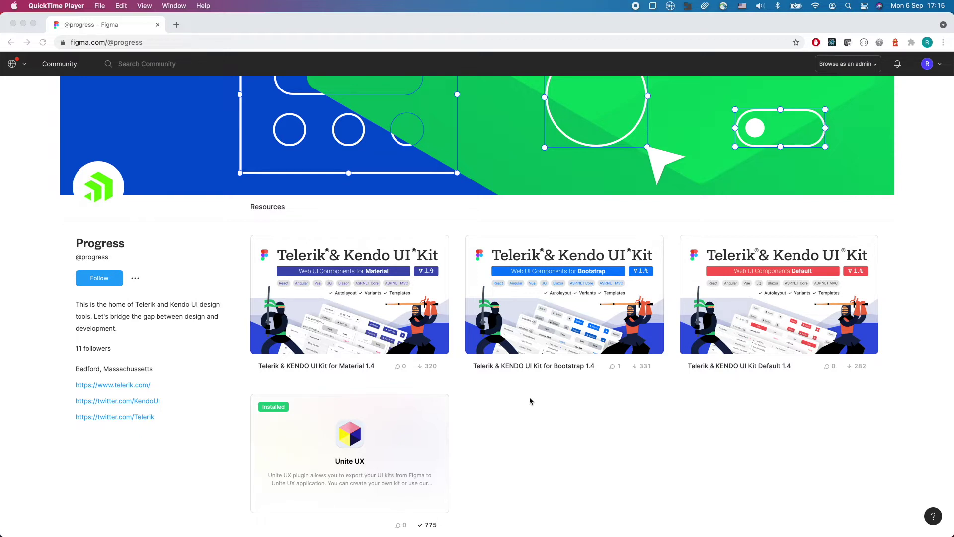
In Chrome, open the Telerik & KENDO UI Kit Default 1.4 file from the Progress community profile.
left_click(558, 383)
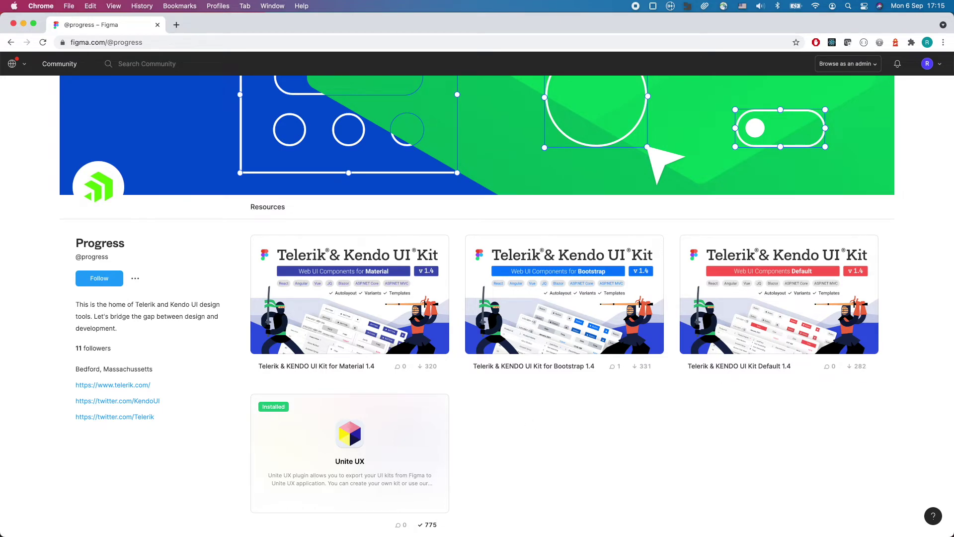
left_click(792, 304)
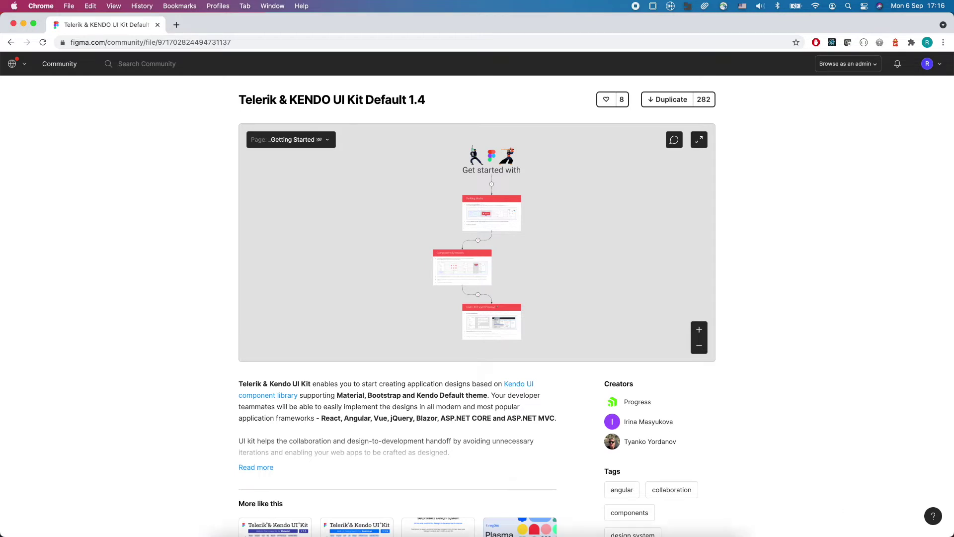
Bring up the Figma desktop app showing the duplicated Kit Default 1.5 file.
left_click(672, 522)
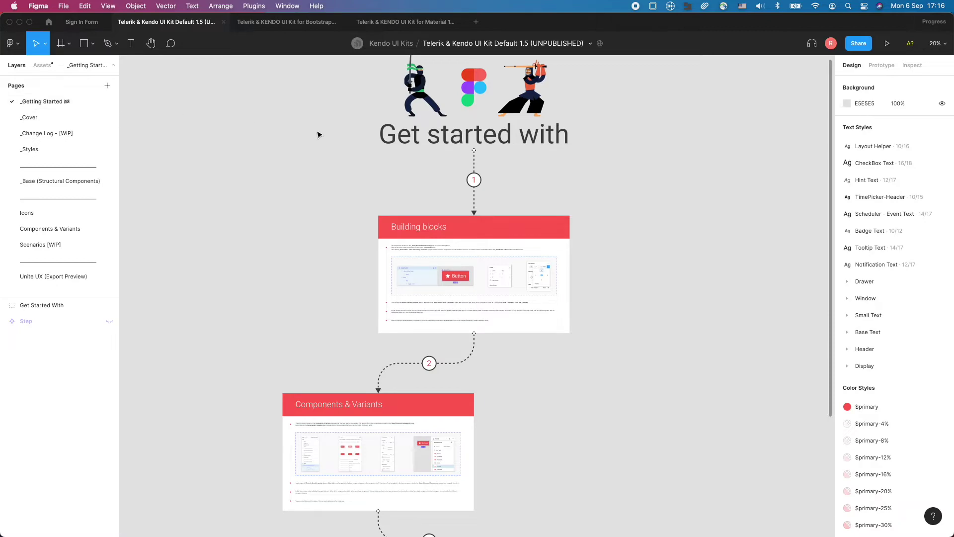
scroll(453, 251, "up", 5)
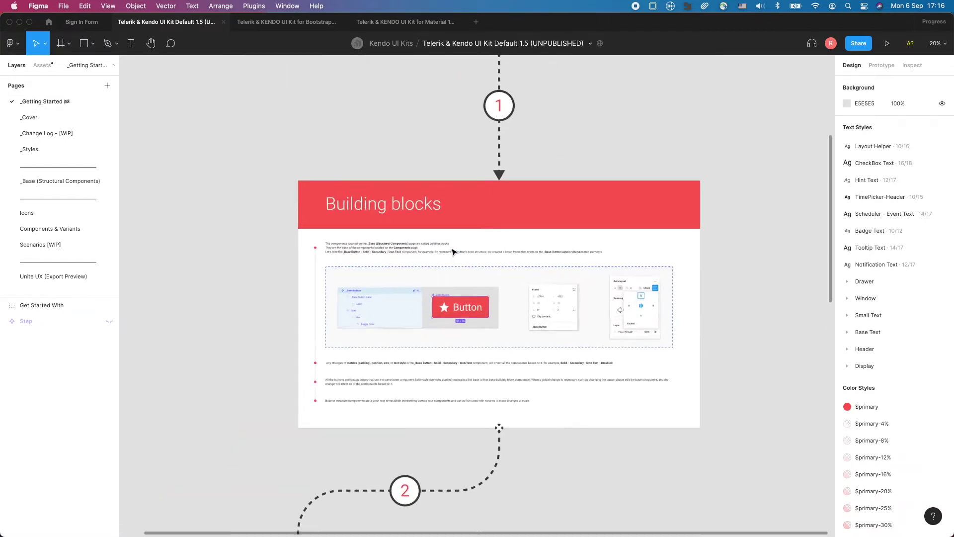
scroll(453, 251, "up", 2)
scroll(452, 251, "down", 5)
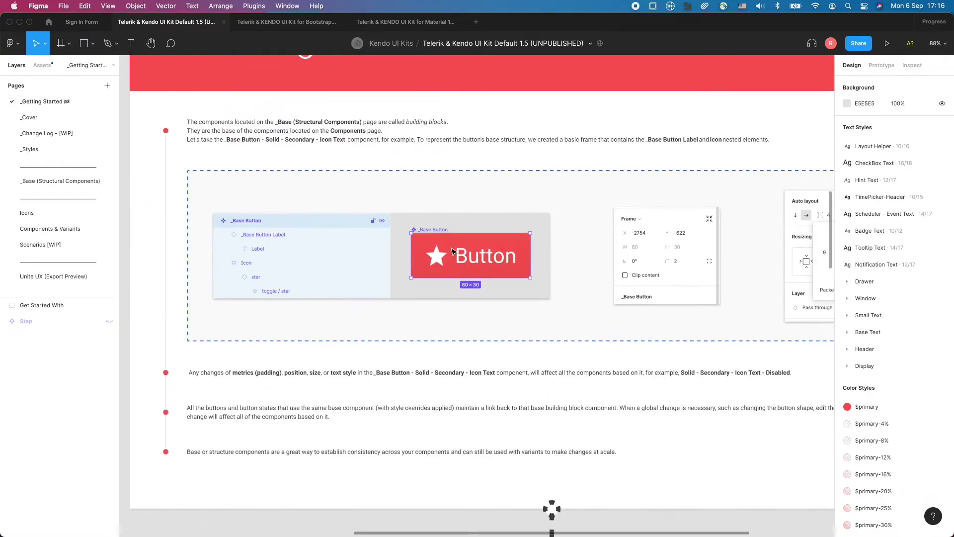
scroll(450, 250, "up", 2)
scroll(448, 250, "down", 6)
scroll(449, 250, "left", 10)
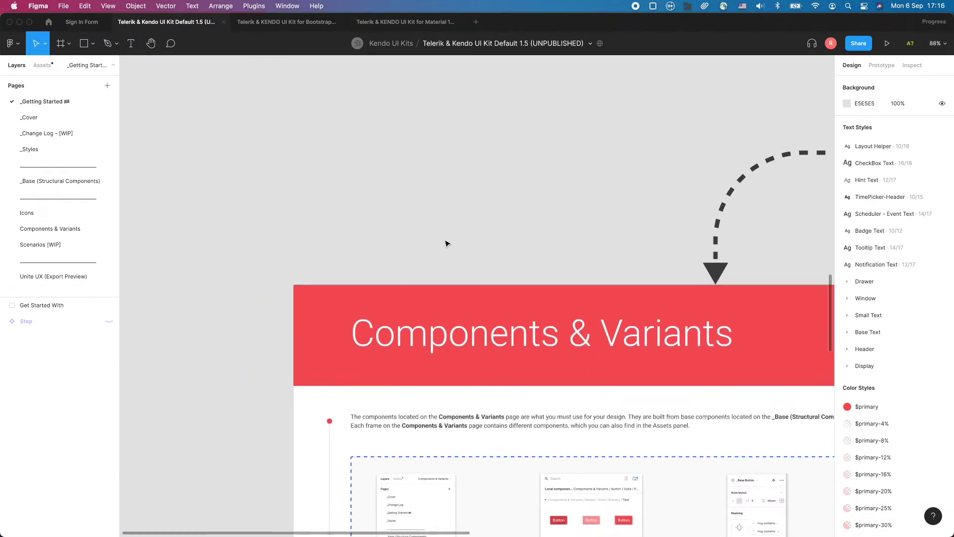
scroll(444, 240, "down", 2)
scroll(444, 243, "down", 5)
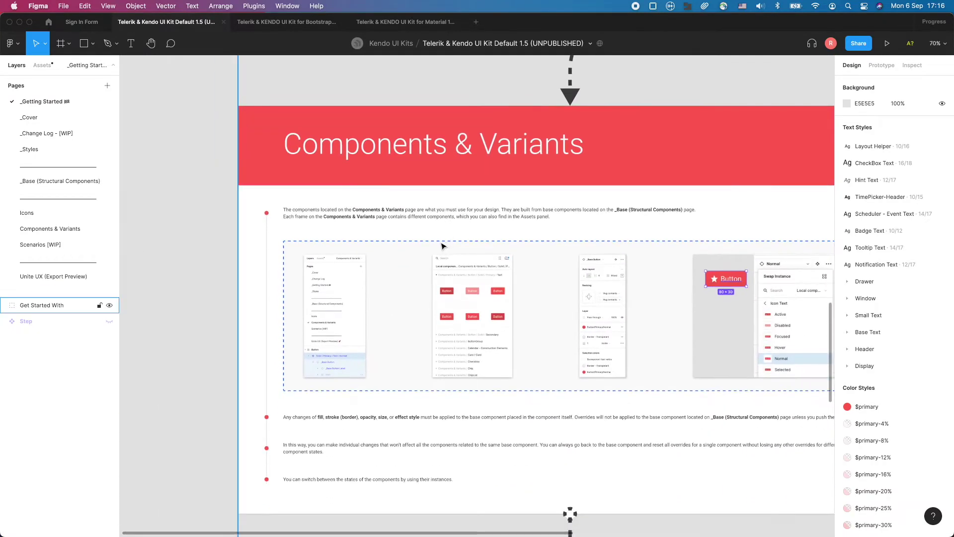
scroll(443, 246, "down", 10)
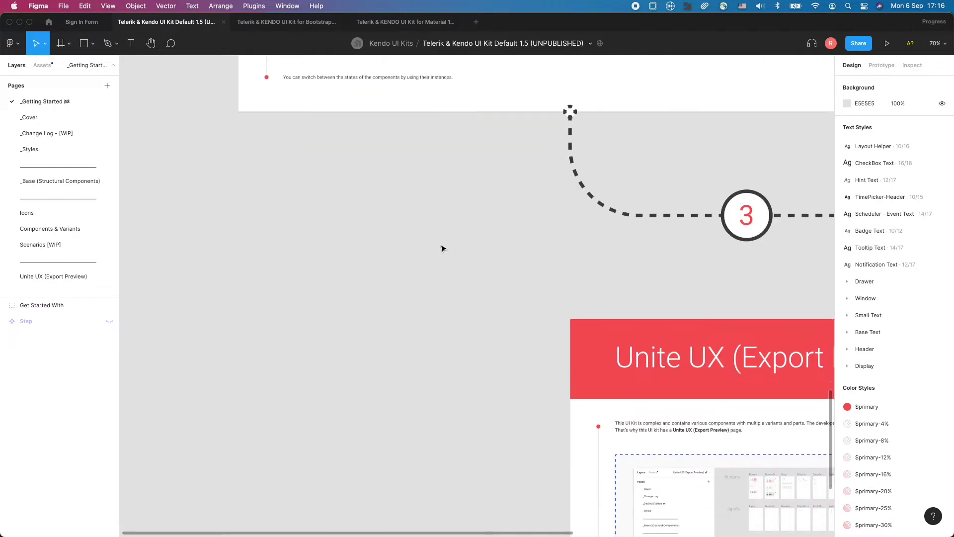
scroll(442, 248, "right", 10)
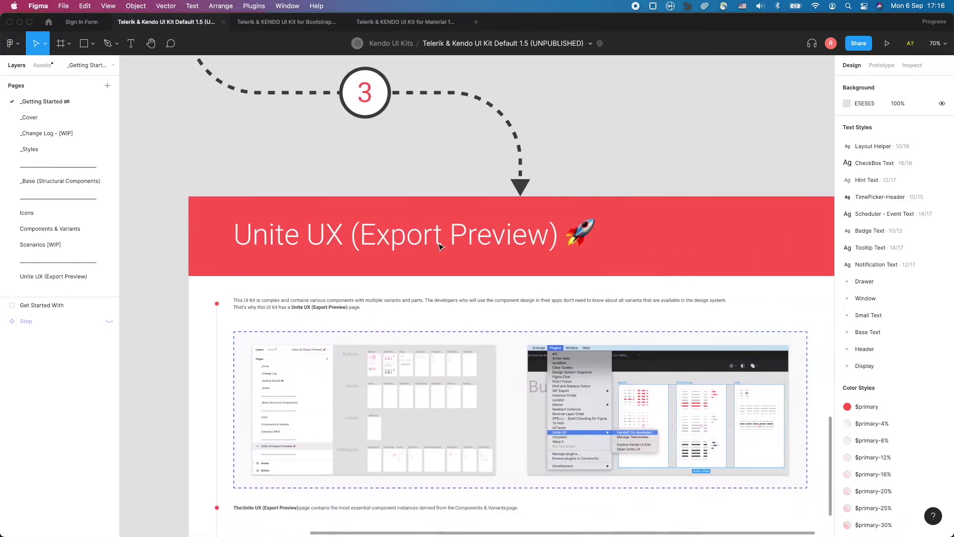
scroll(439, 247, "down", 6)
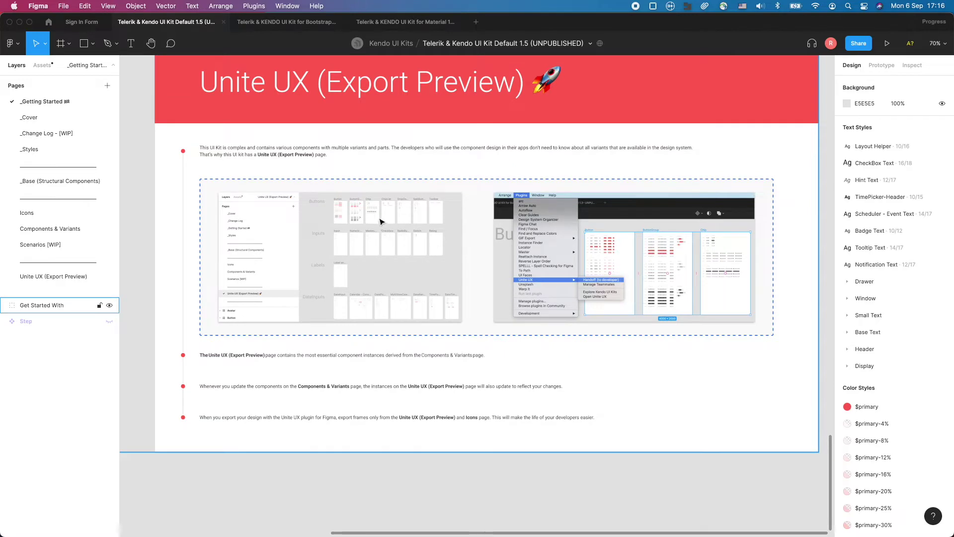
left_click(48, 133)
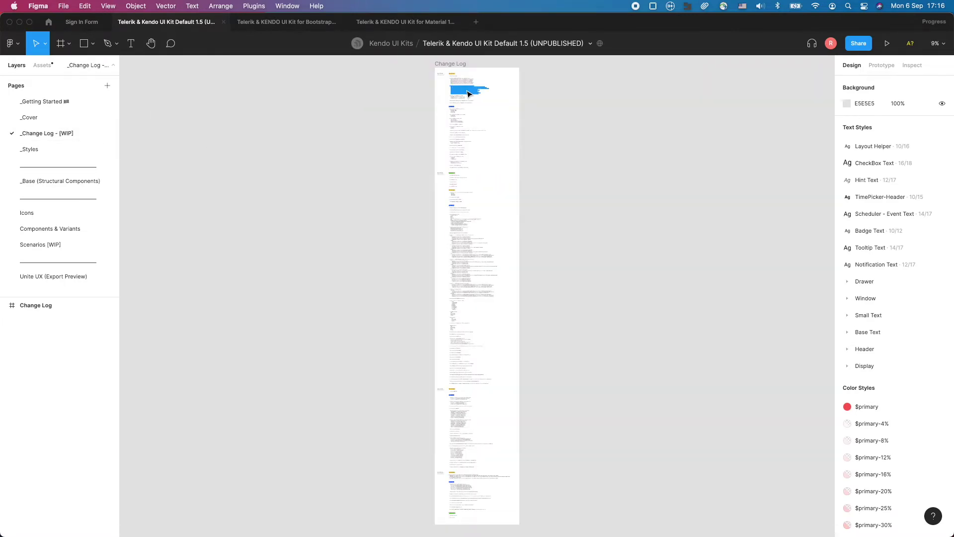
Zoom and scroll through the version 1.4 breaking and minor changes in the Change Log.
scroll(467, 93, "up", 15)
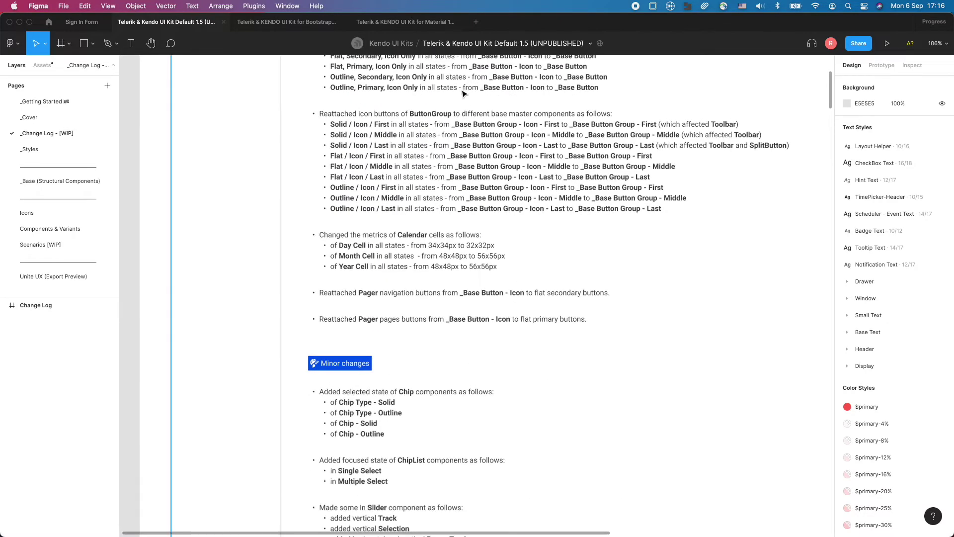
scroll(462, 94, "up", 5)
scroll(437, 199, "down", 3)
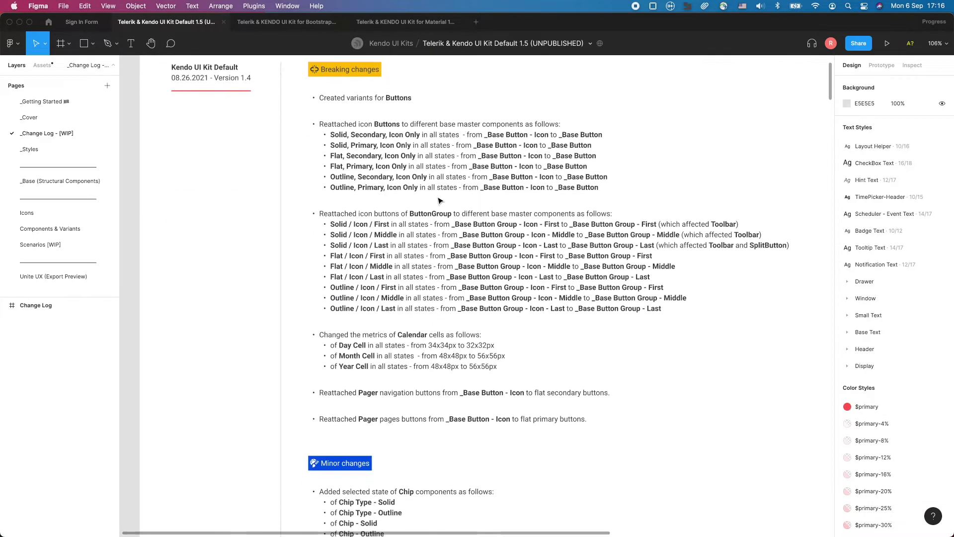
scroll(438, 199, "down", 10)
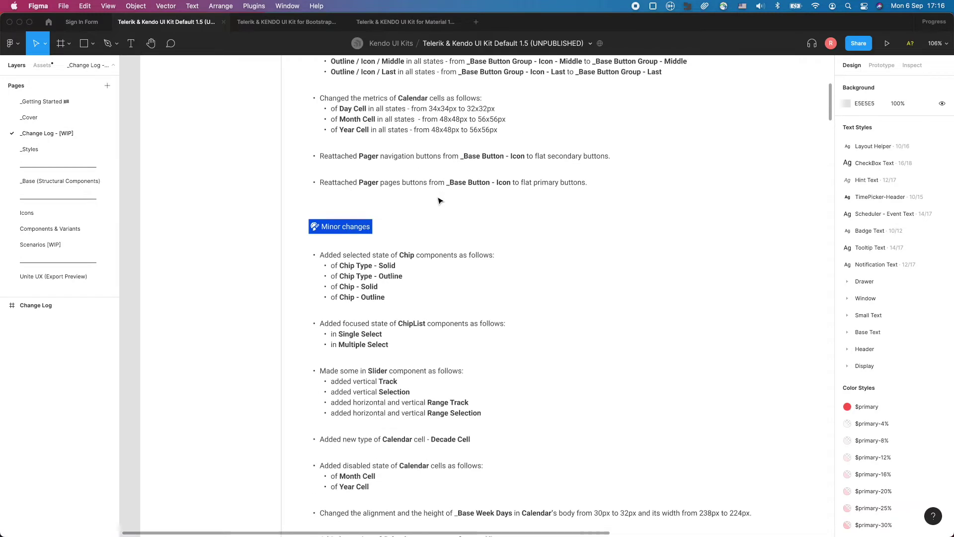
scroll(438, 199, "down", 5)
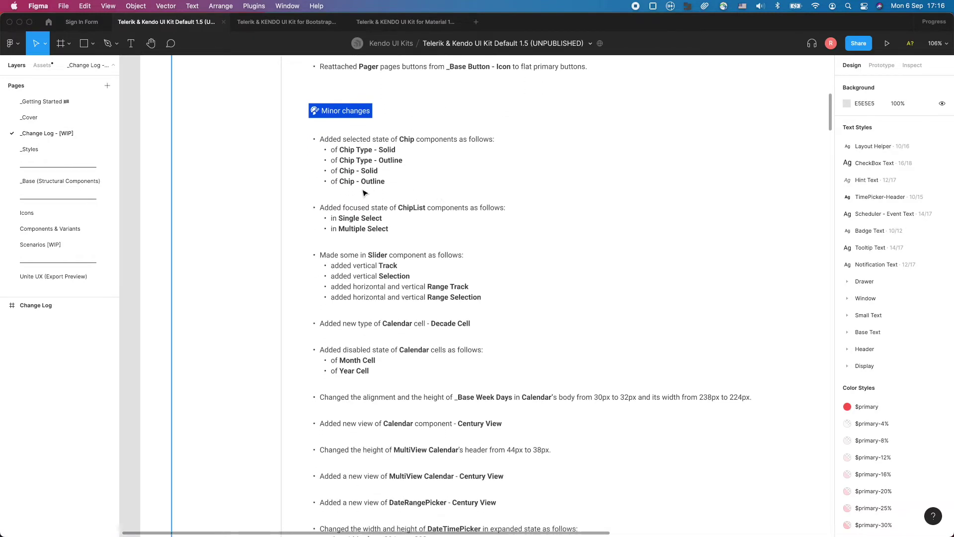
Open the _Styles page and scroll through its Typography, Colors and Effects frames.
left_click(31, 149)
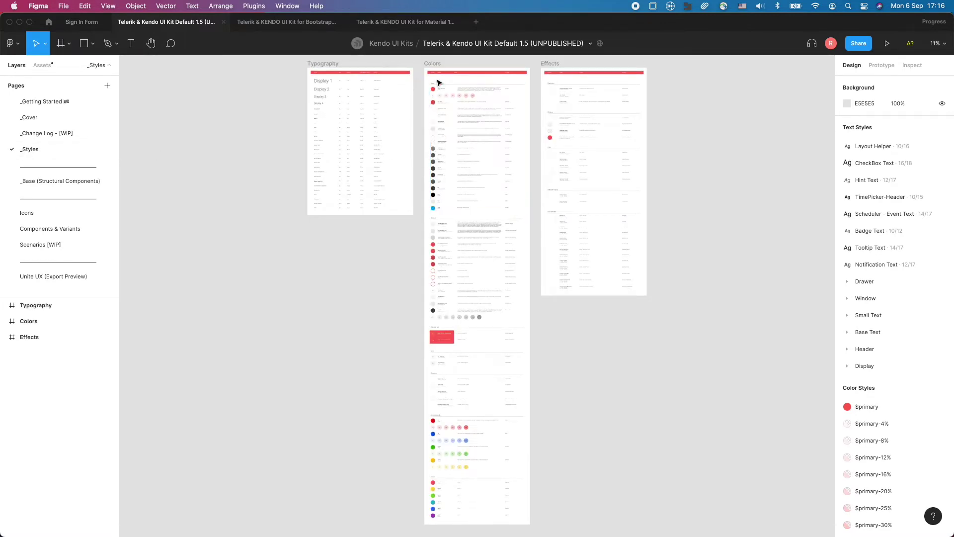
scroll(439, 135, "up", 5)
scroll(433, 117, "down", 15)
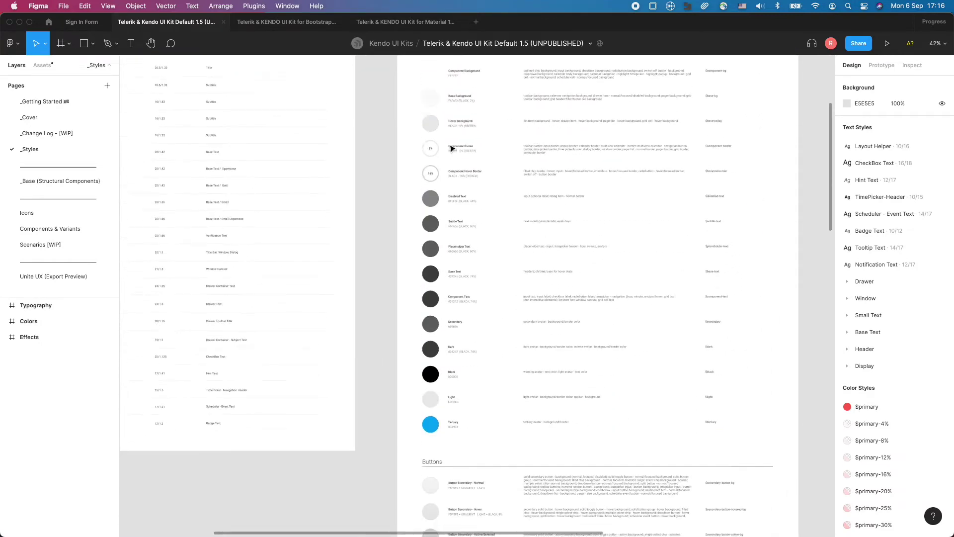
scroll(447, 149, "down", 15)
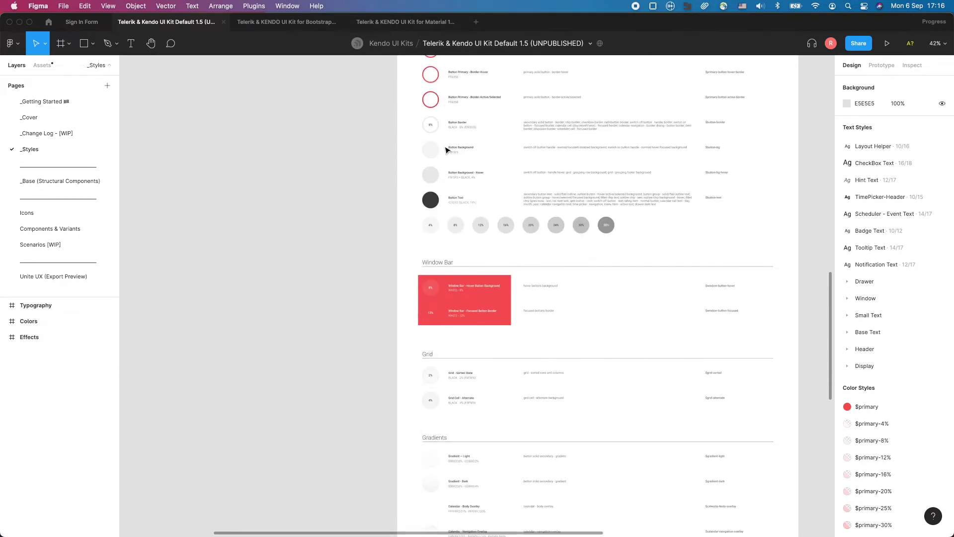
scroll(446, 147, "down", 20)
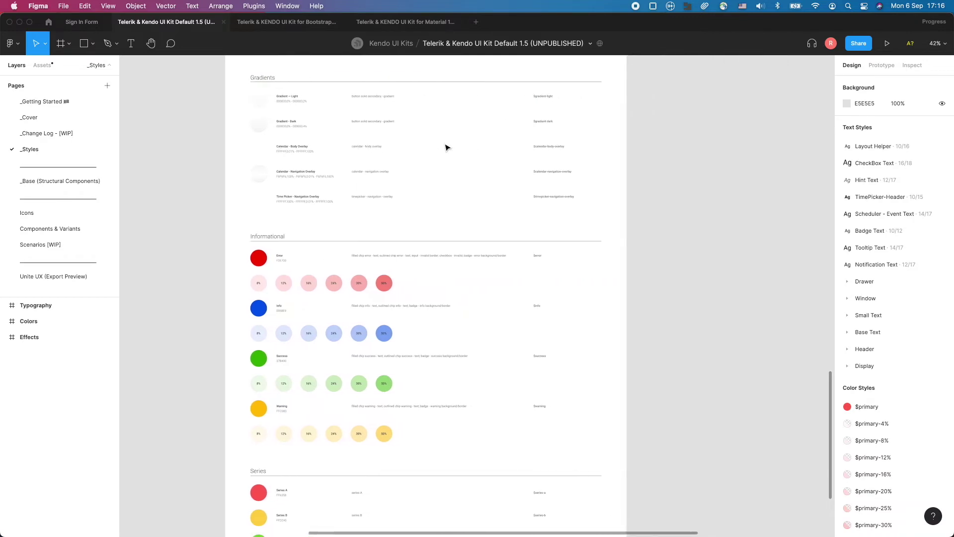
scroll(442, 148, "up", 15)
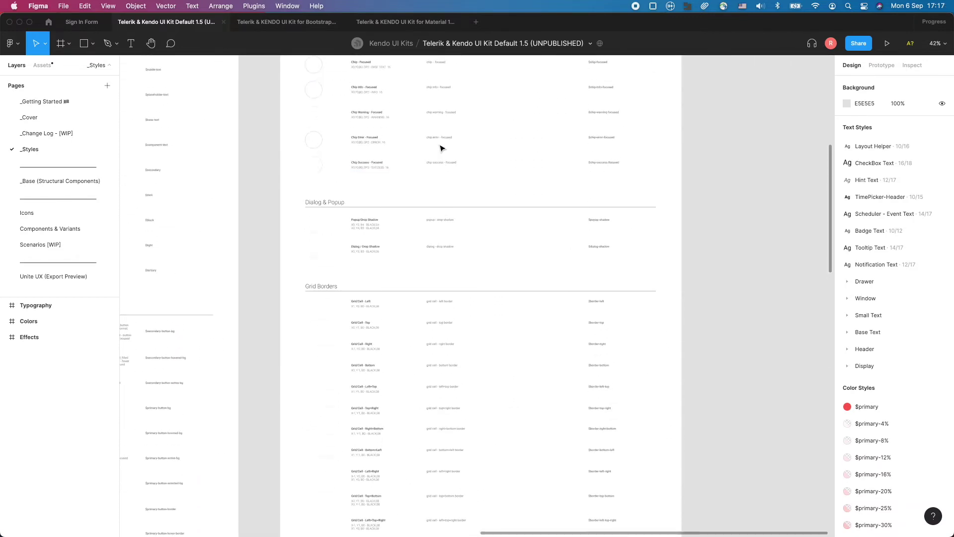
Pan back to the Colors frame and select the Primary Theme Color swatch (FF6358).
scroll(440, 149, "up", 2)
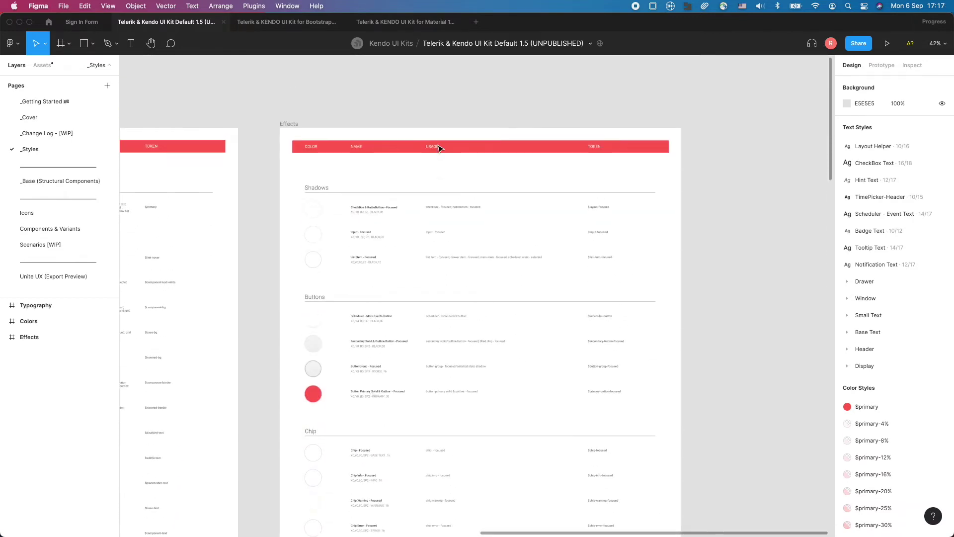
scroll(441, 148, "left", 15)
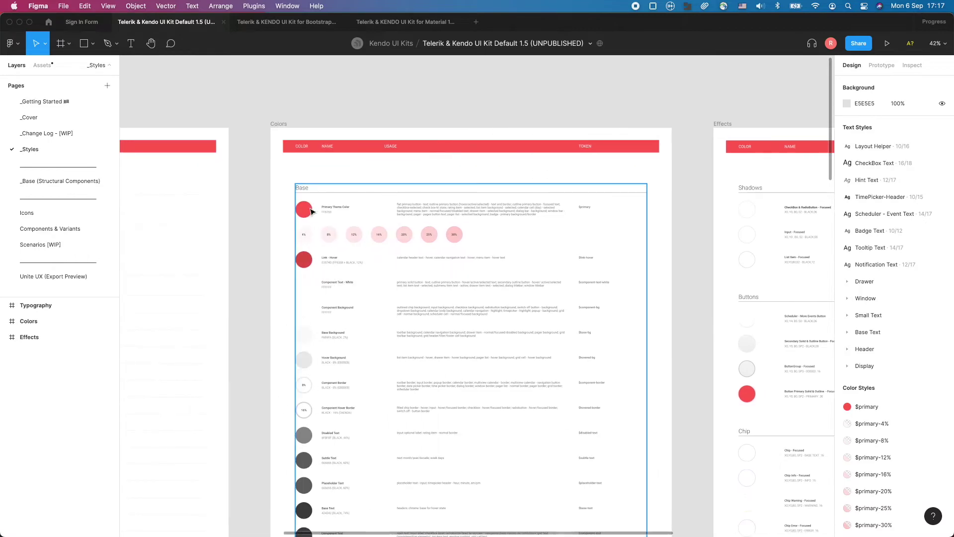
scroll(308, 212, "up", 2)
scroll(308, 213, "right", 1)
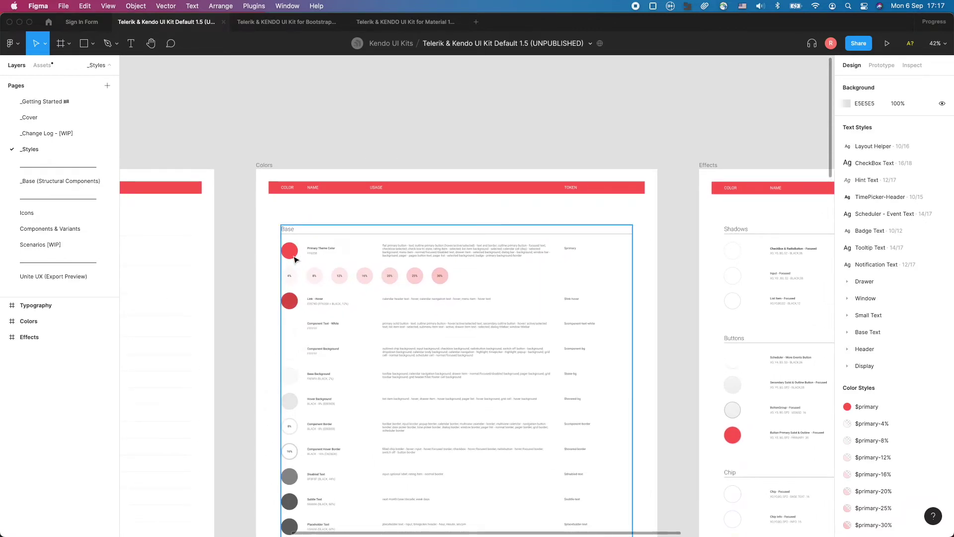
scroll(295, 259, "up", 5)
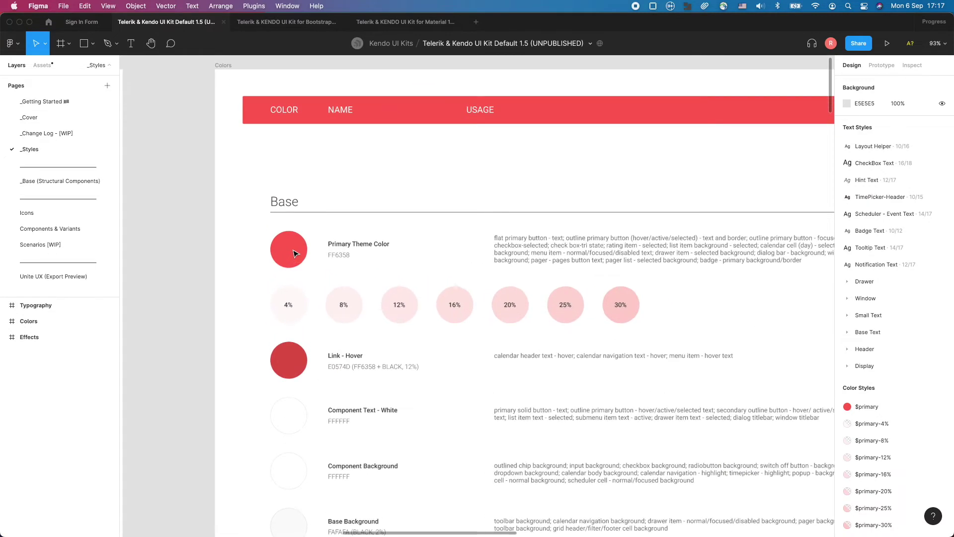
left_click(294, 254)
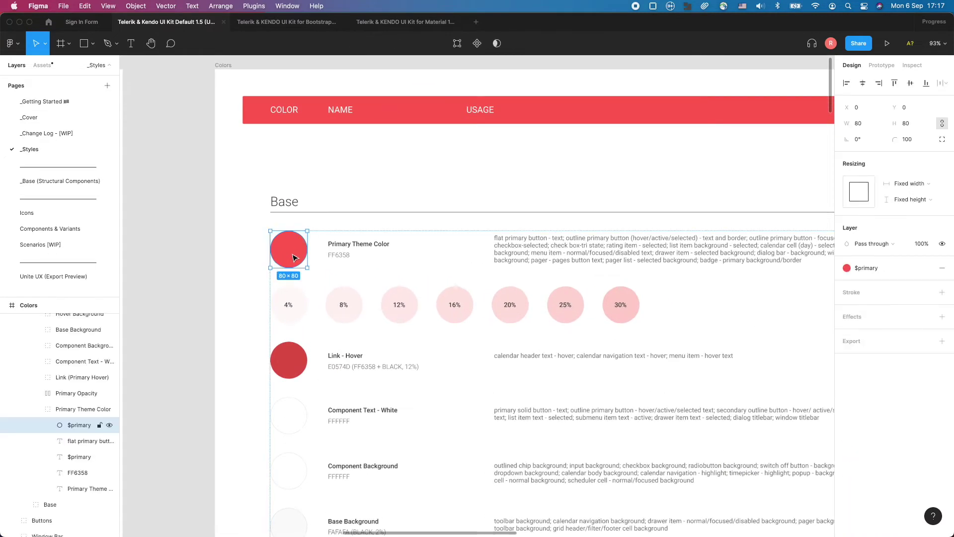
Show the swatch fill's colour styles and open the $primary style for editing.
left_click(882, 270)
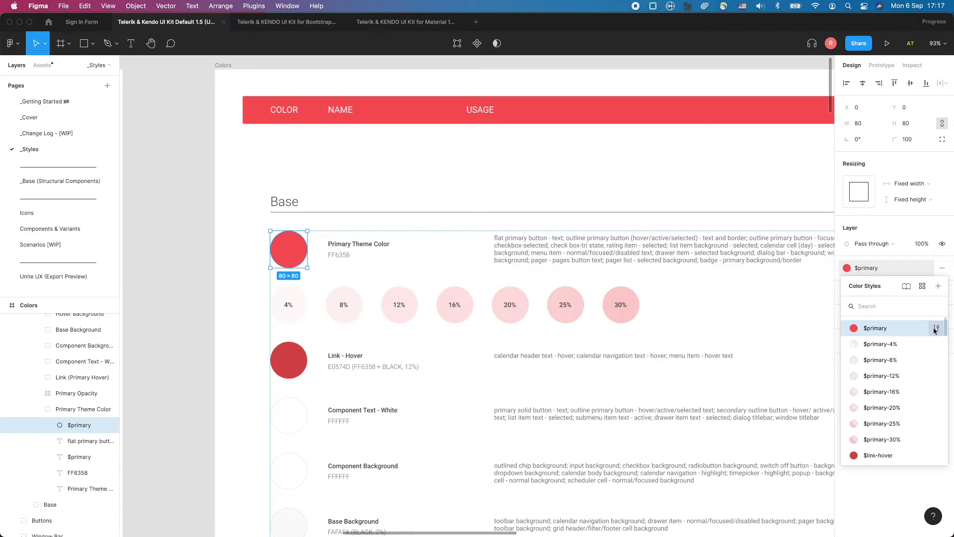
left_click(935, 329)
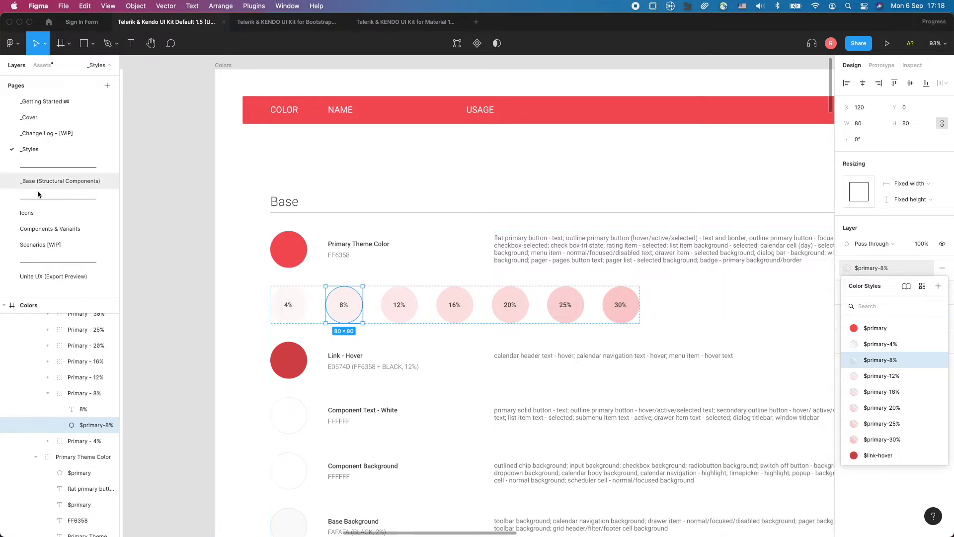
Open the Icons page and pan from navigation-layout across to the toggle icon frame.
left_click(31, 213)
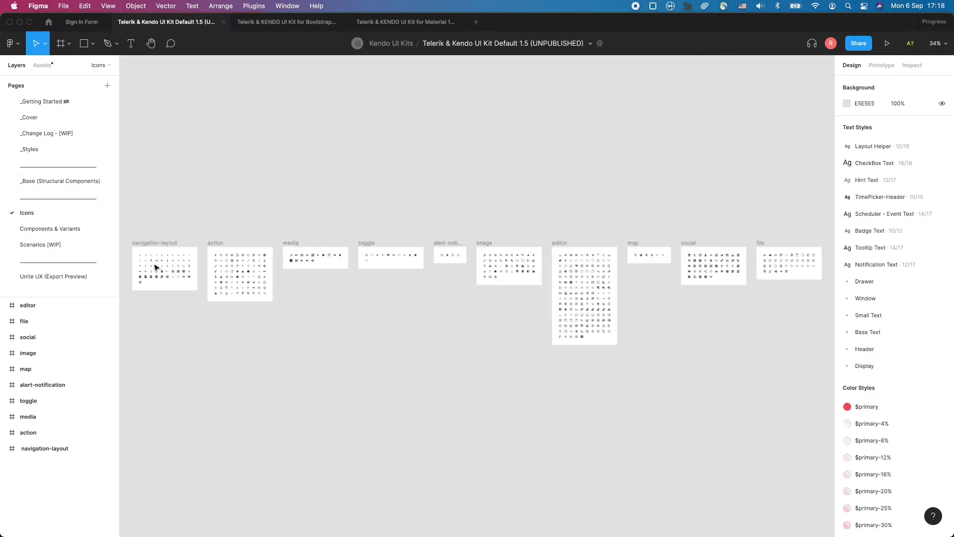
scroll(154, 266, "up", 10)
scroll(180, 269, "left", 2)
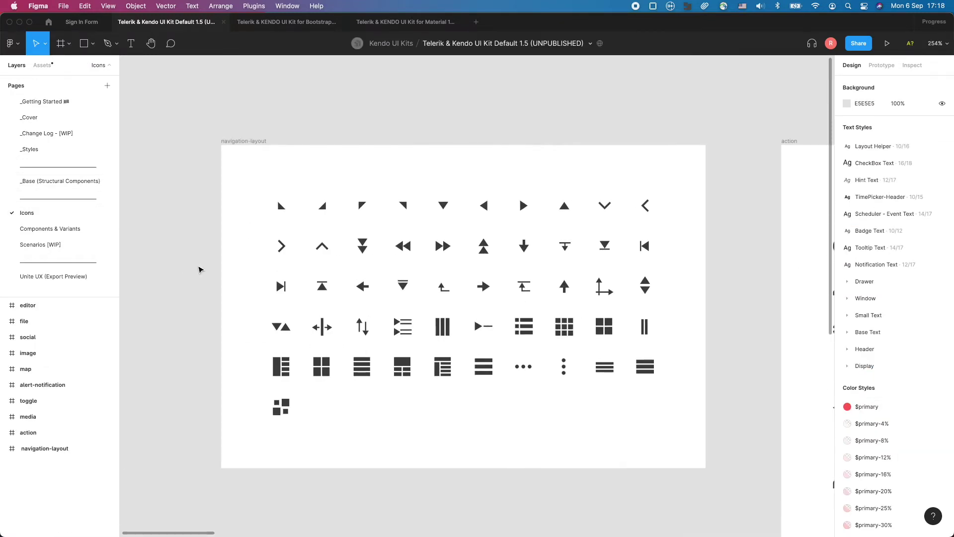
scroll(198, 266, "right", 5)
scroll(201, 269, "right", 15)
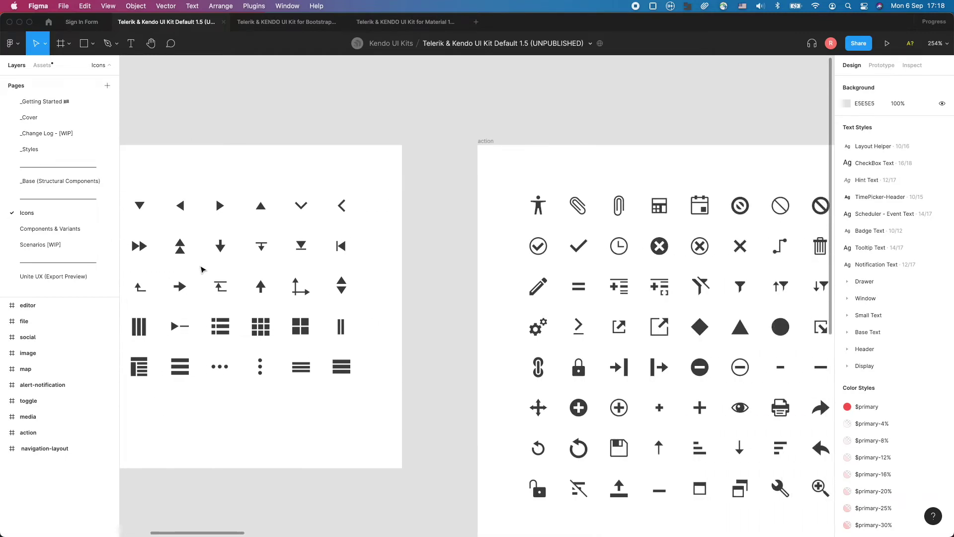
scroll(200, 268, "right", 6)
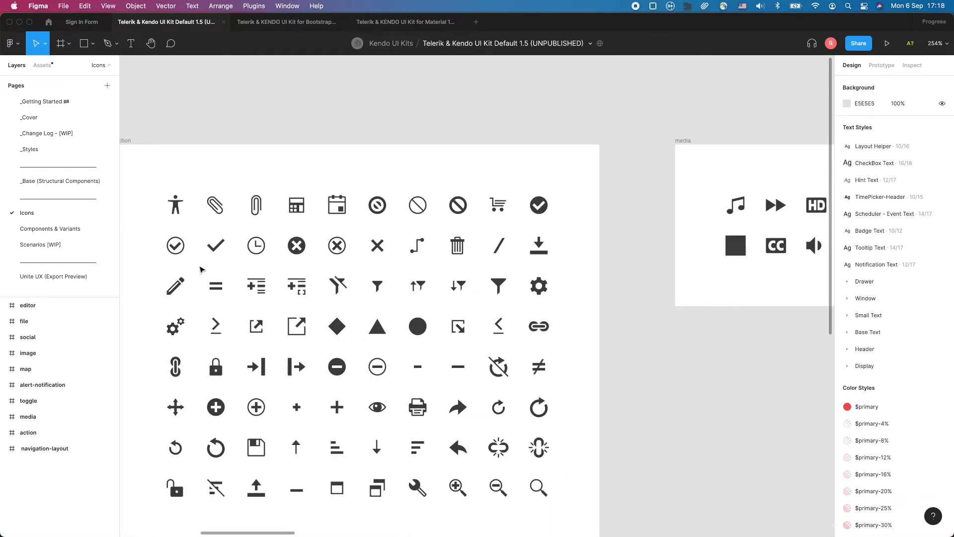
scroll(201, 269, "right", 17)
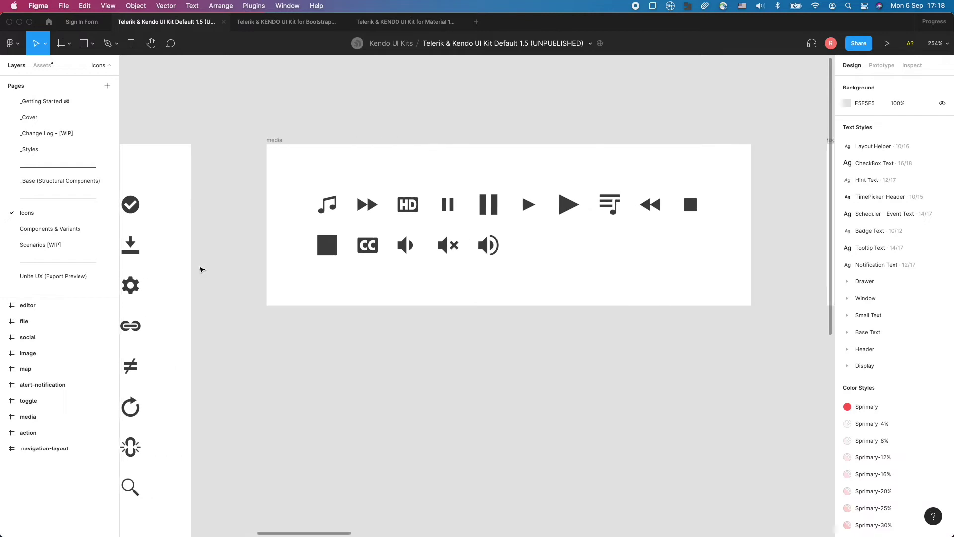
scroll(201, 269, "right", 6)
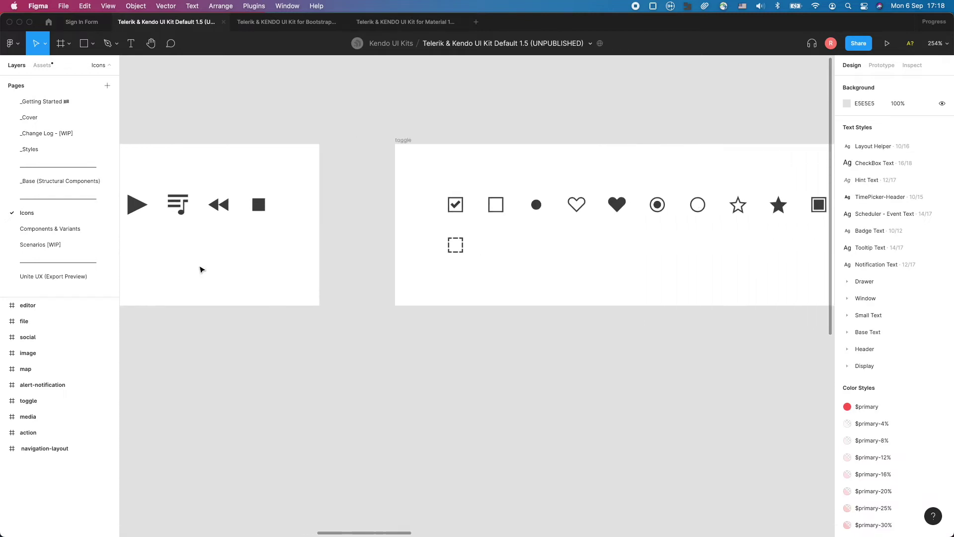
Drill into the heart and heart-outline icons down to their inner Path layers.
double_click(575, 204)
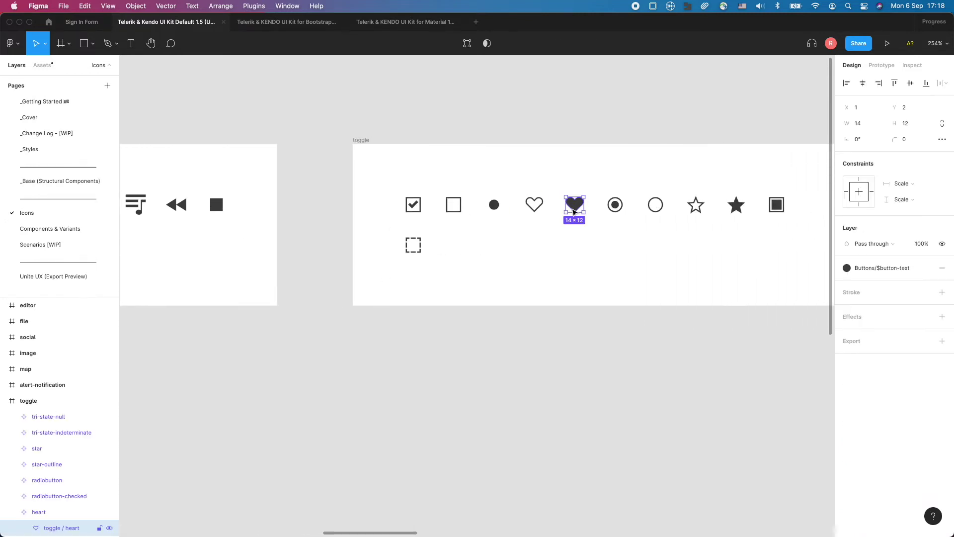
scroll(574, 206, "up", 10)
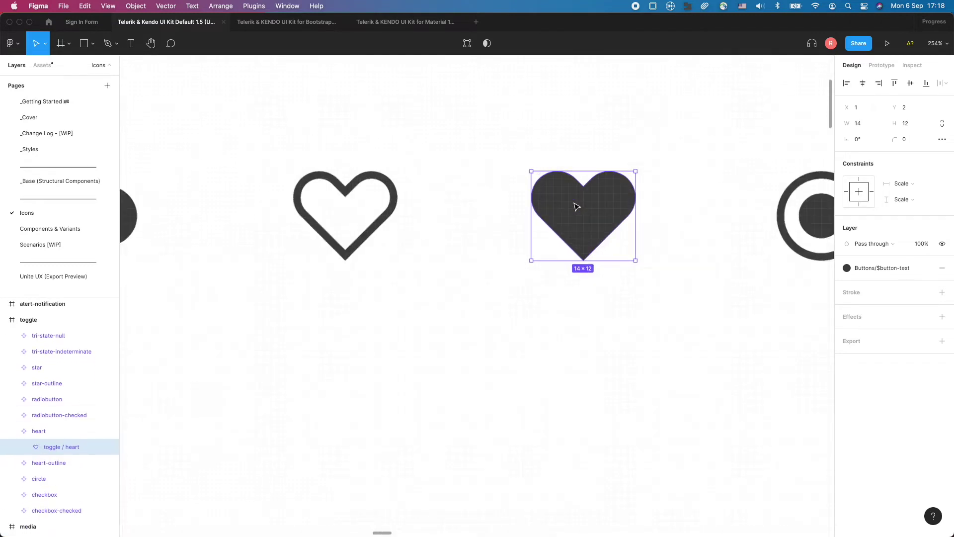
left_click(387, 211)
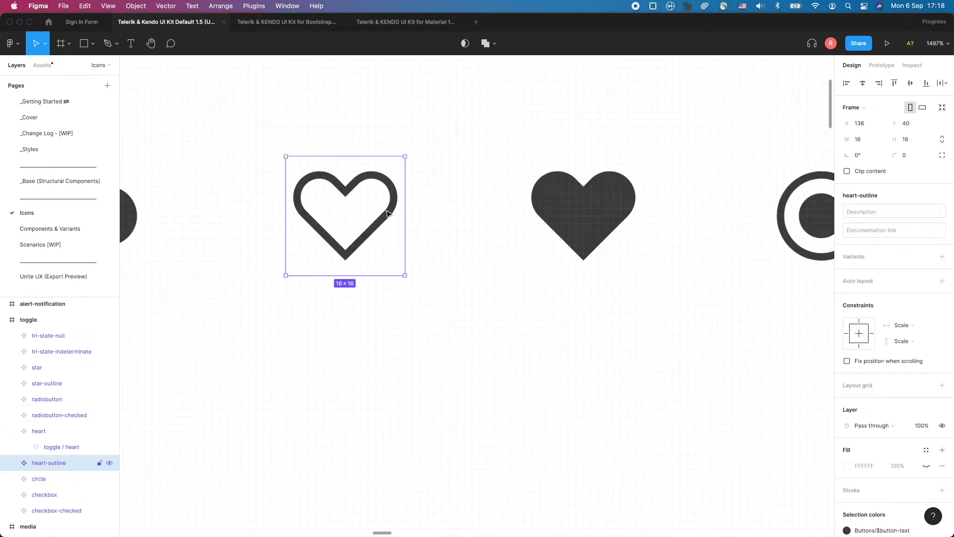
double_click(387, 213)
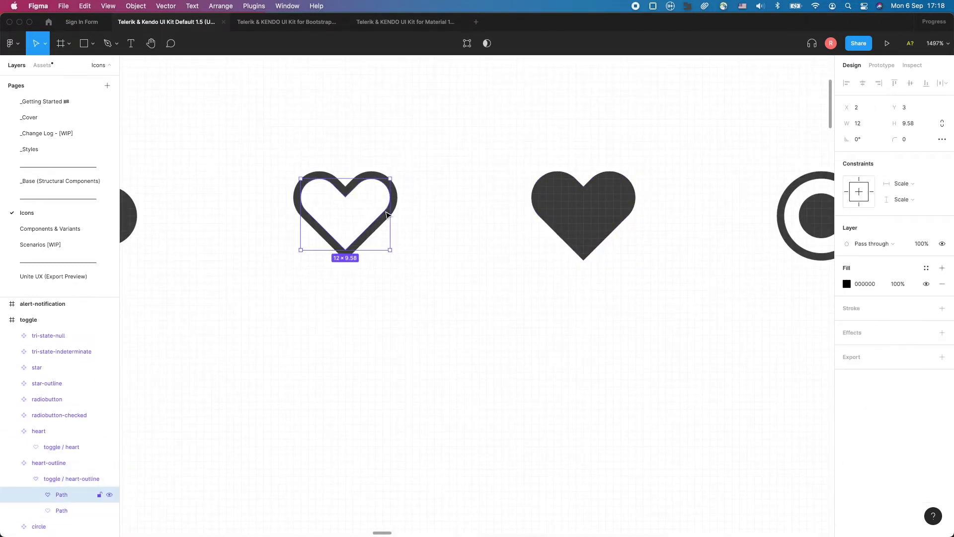
scroll(67, 486, "down", 2)
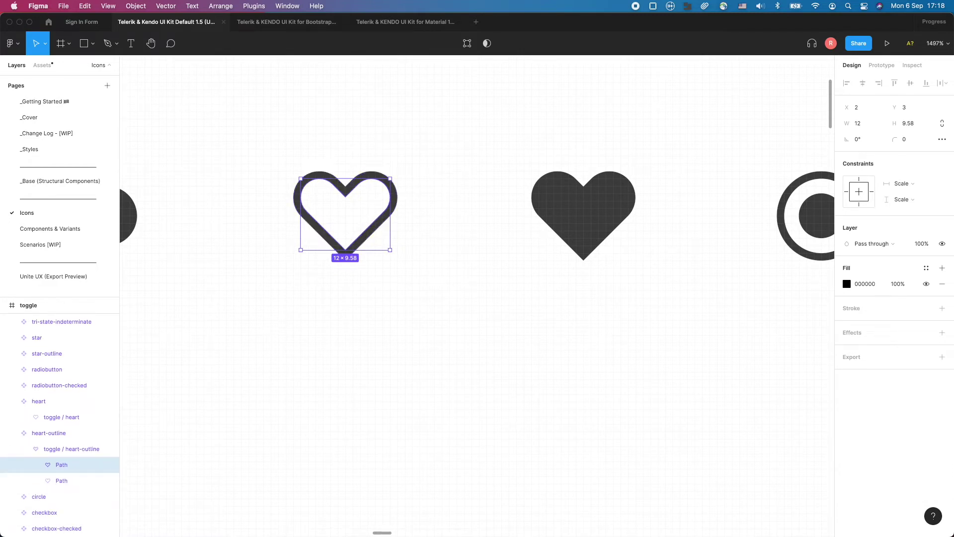
Open the Components & Variants page and pan through the Button and Input frames.
left_click(59, 230)
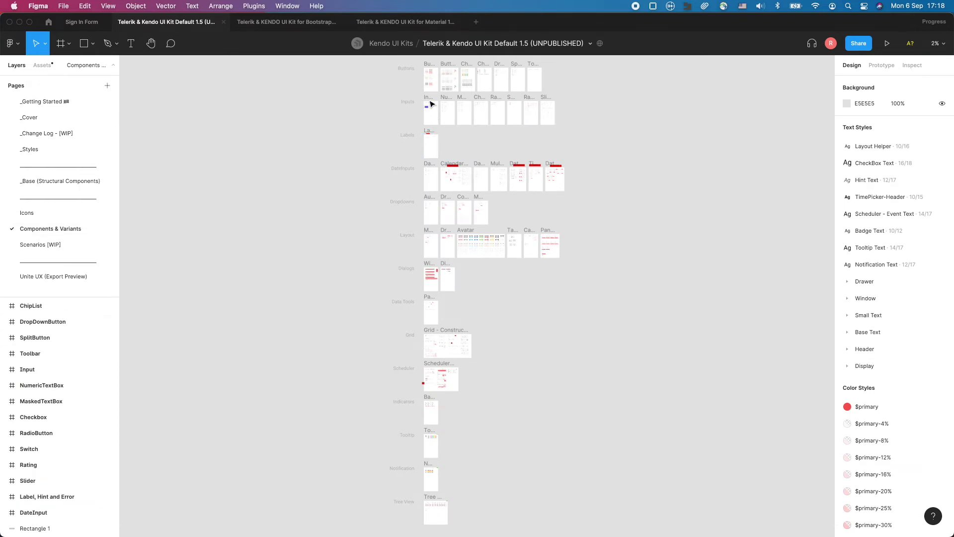
scroll(430, 75, "up", 5)
scroll(430, 75, "up", 10)
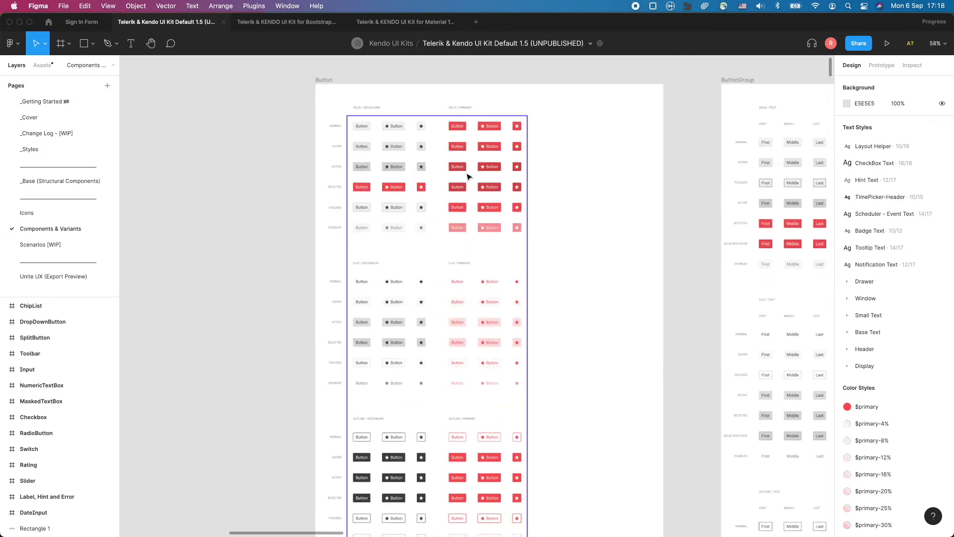
scroll(464, 175, "right", 10)
scroll(464, 175, "up", 5)
scroll(464, 176, "right", 10)
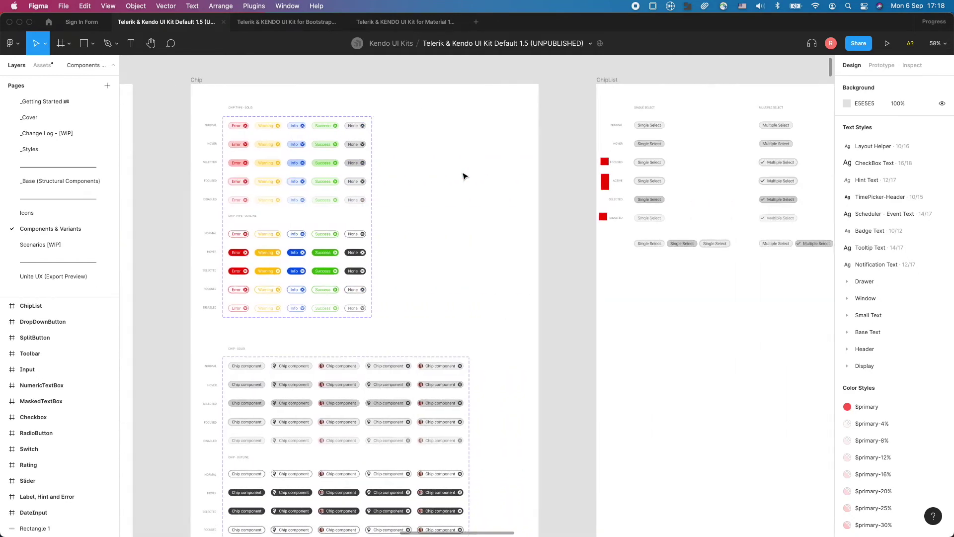
scroll(460, 176, "down", 10)
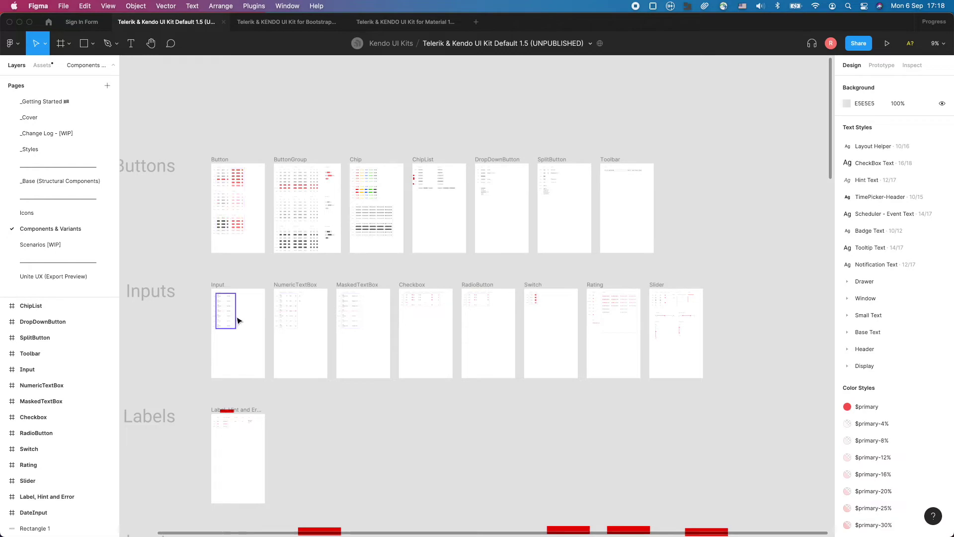
scroll(230, 316, "up", 2)
scroll(230, 315, "up", 10)
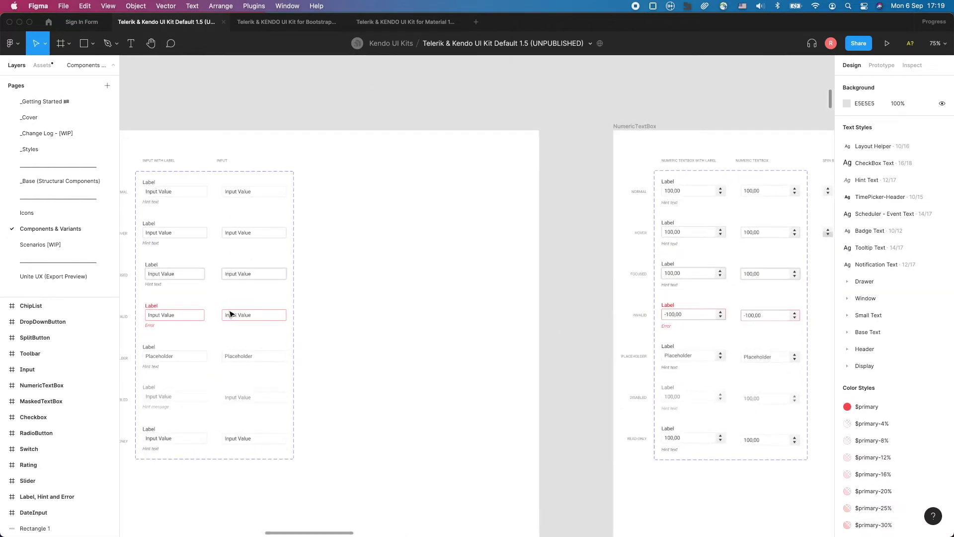
scroll(231, 314, "down", 3)
scroll(230, 314, "down", 5)
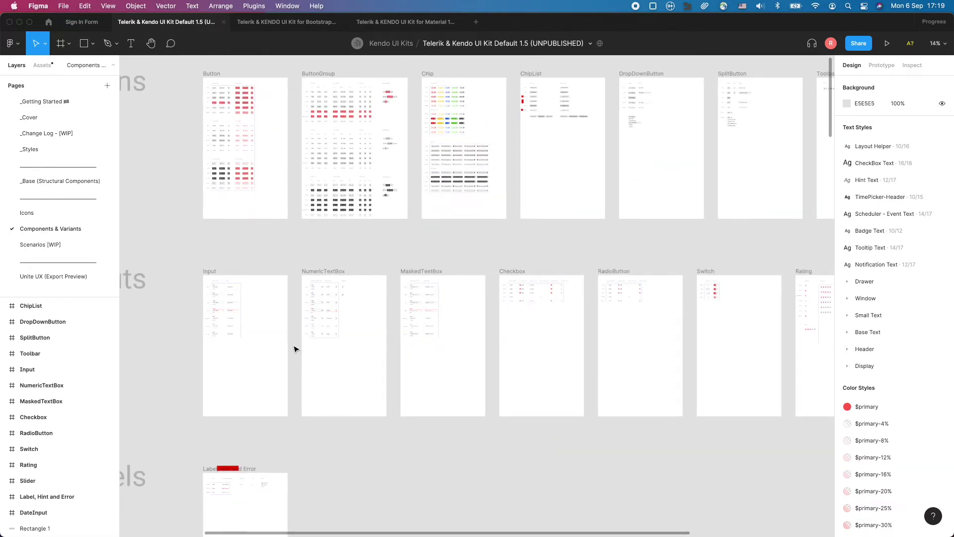
scroll(298, 350, "down", 15)
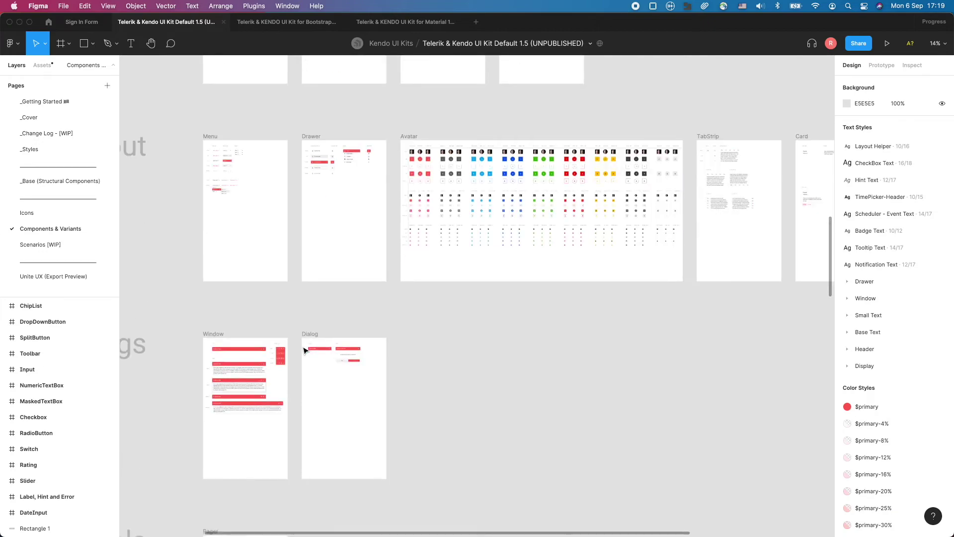
Pan through the Grid and Scheduler frames, then open the _Base (Structural Components) page.
scroll(296, 256, "up", 6)
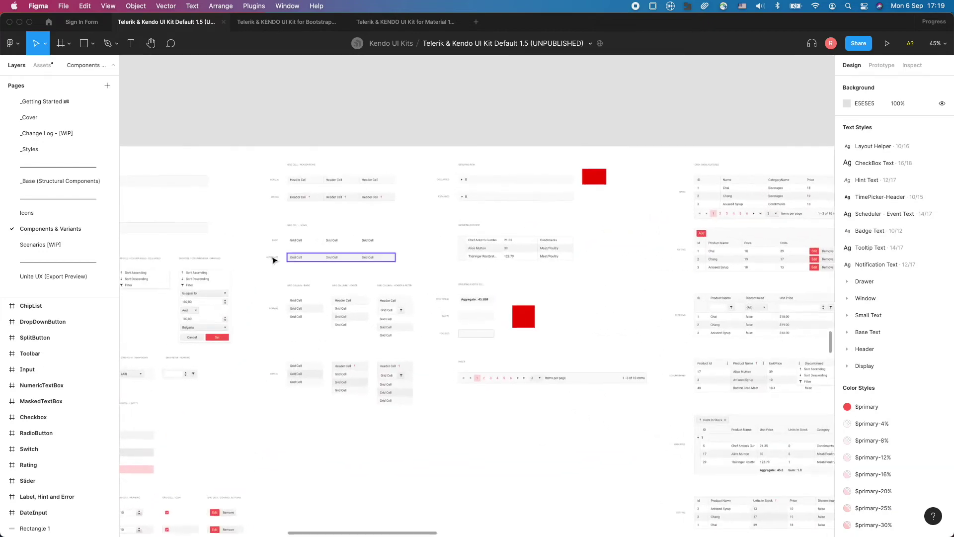
scroll(357, 290, "up", 5)
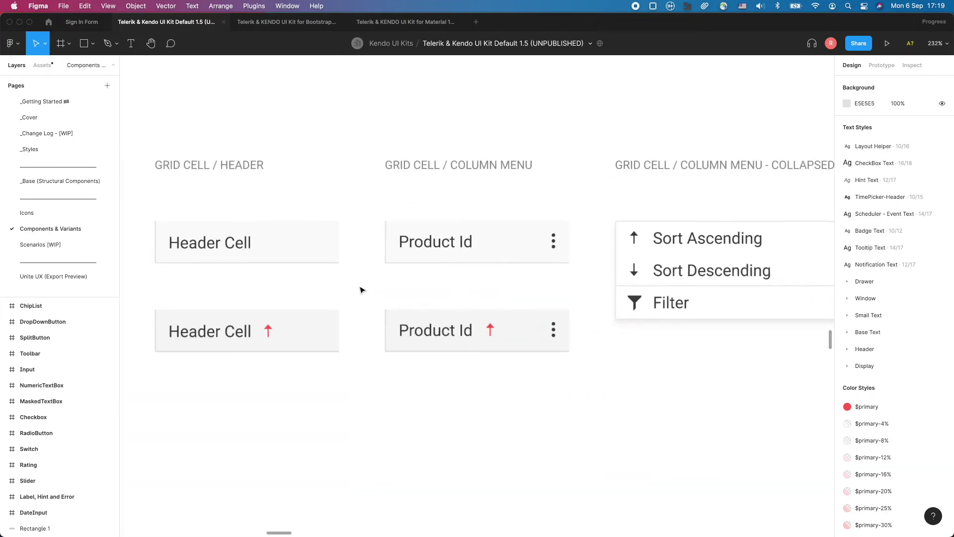
scroll(361, 290, "down", 15)
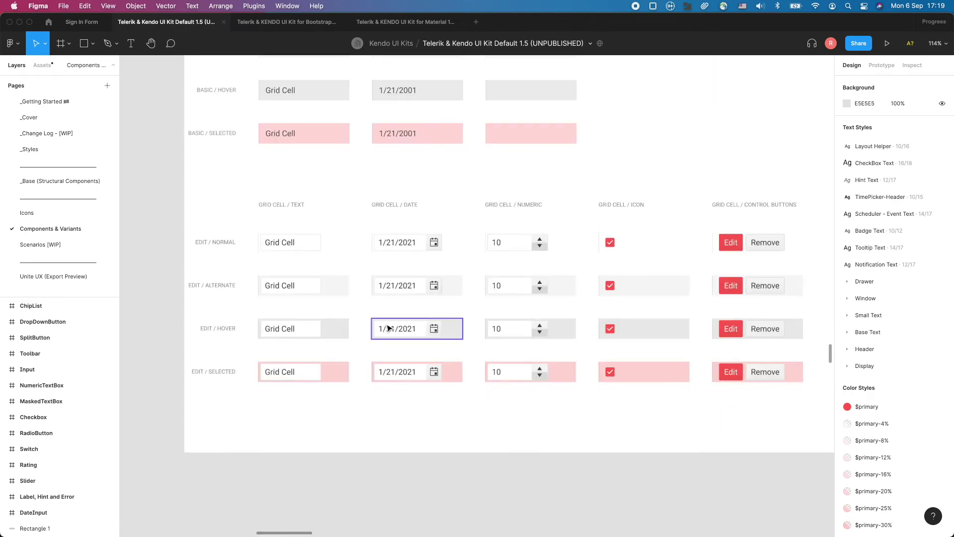
scroll(420, 283, "right", 10)
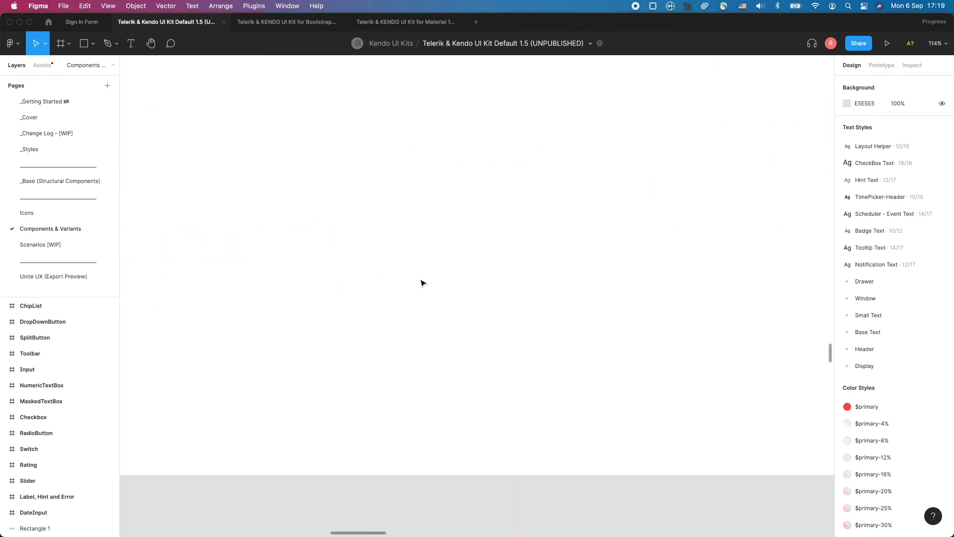
scroll(421, 282, "right", 10)
scroll(420, 283, "up", 15)
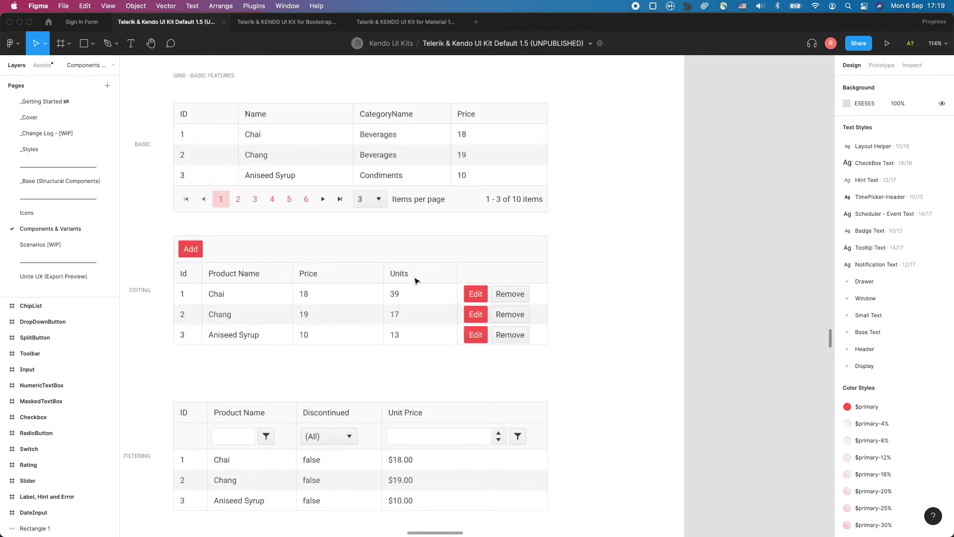
scroll(416, 283, "down", 8)
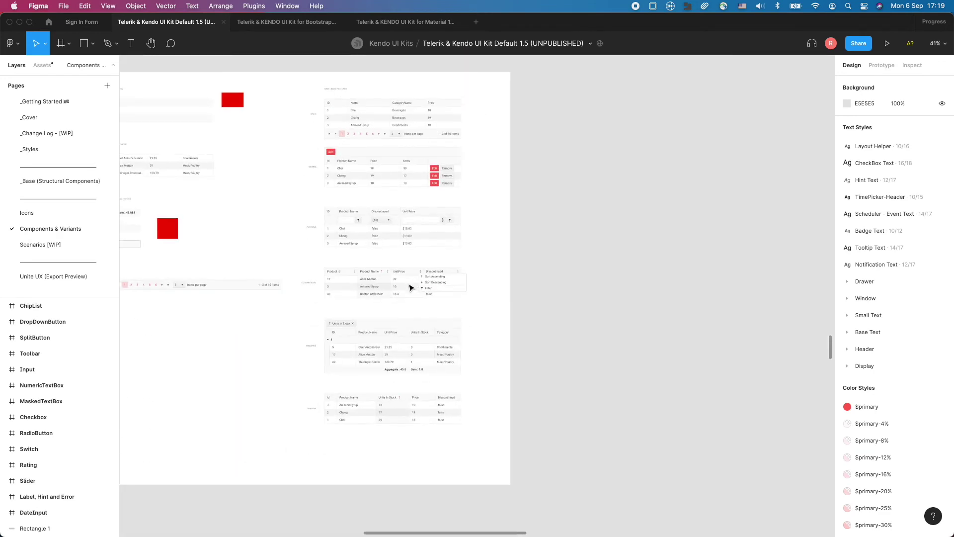
scroll(410, 287, "down", 5)
scroll(354, 298, "up", 5)
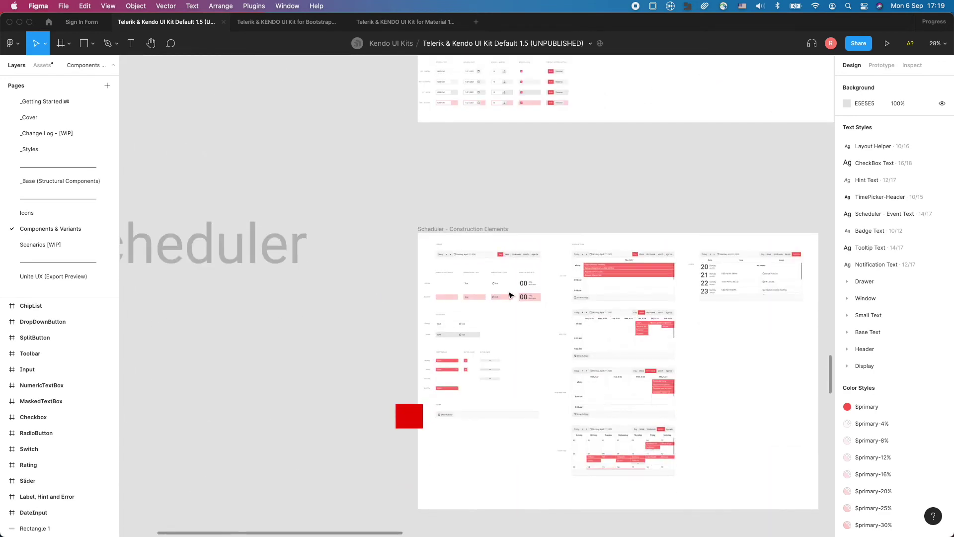
scroll(503, 295, "up", 10)
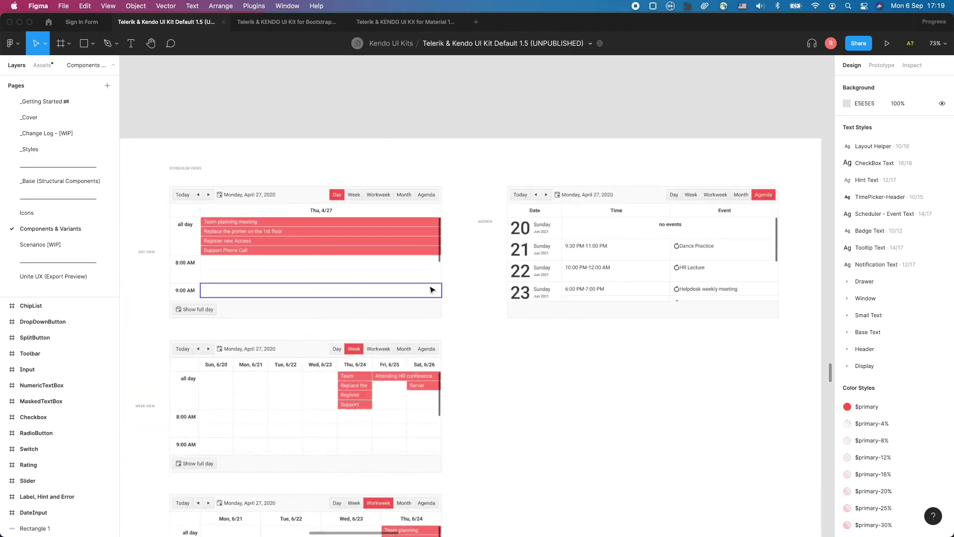
scroll(432, 289, "down", 5)
scroll(511, 301, "up", 3)
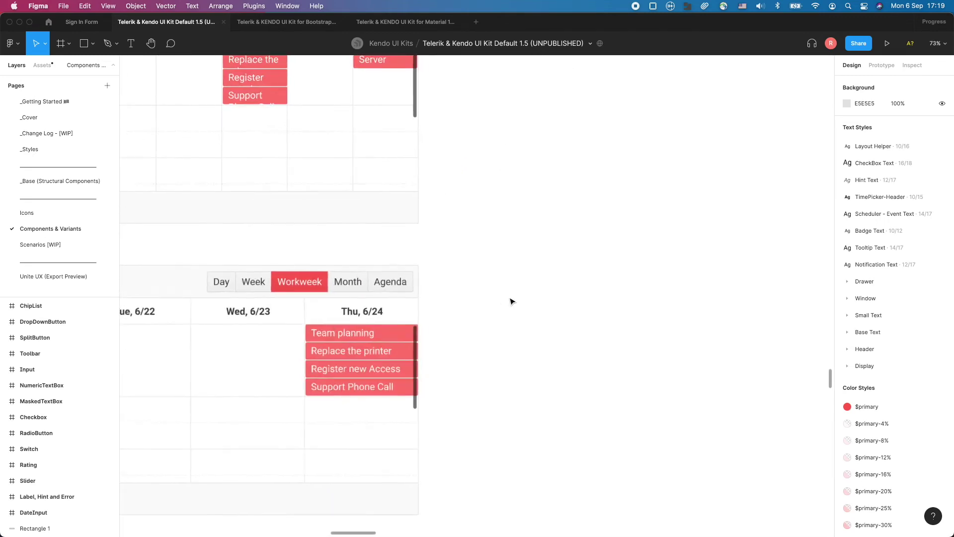
scroll(511, 300, "down", 15)
scroll(510, 276, "up", 15)
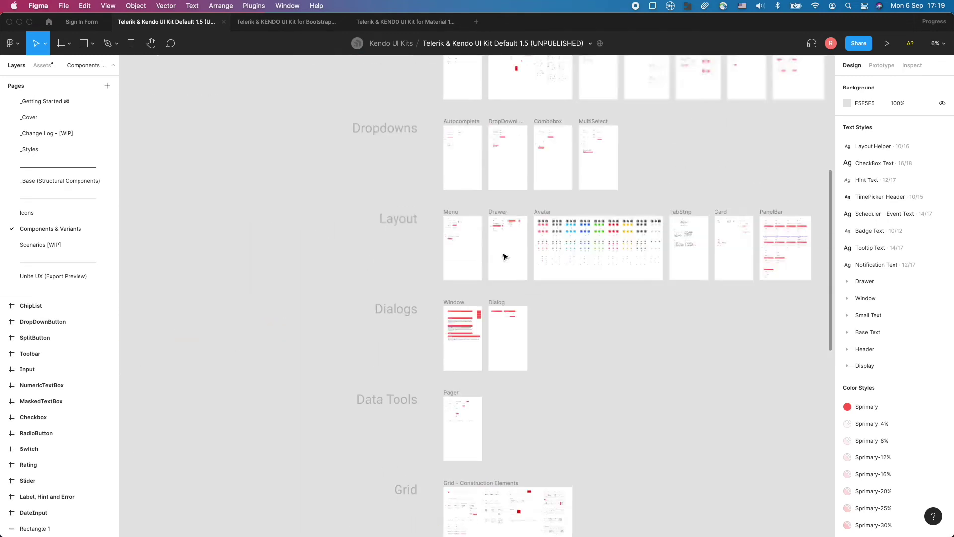
left_click(44, 183)
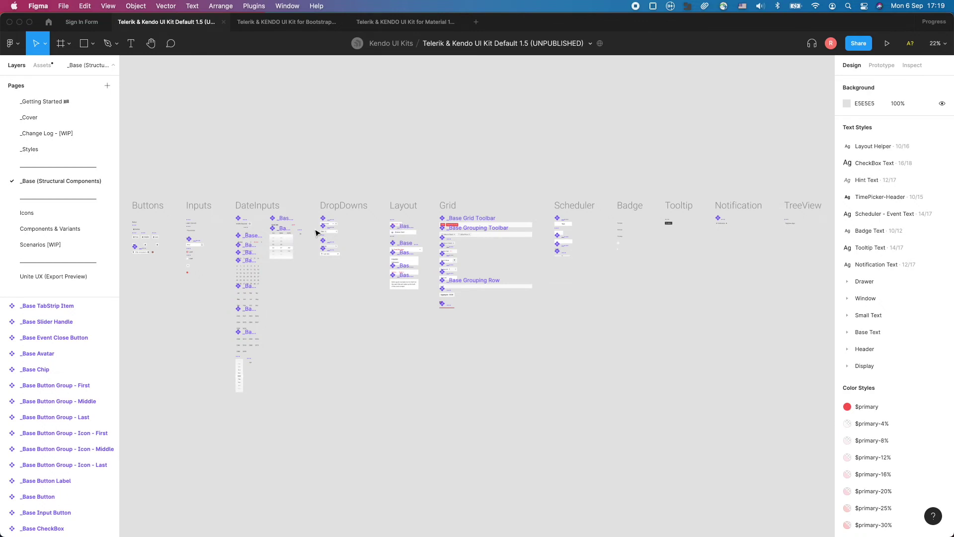
scroll(144, 228, "up", 10)
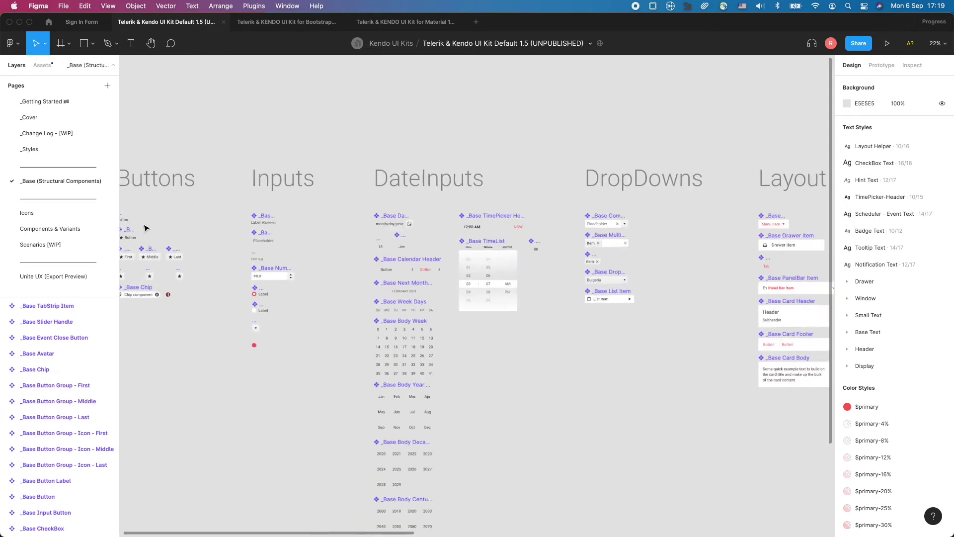
scroll(267, 279, "down", 5)
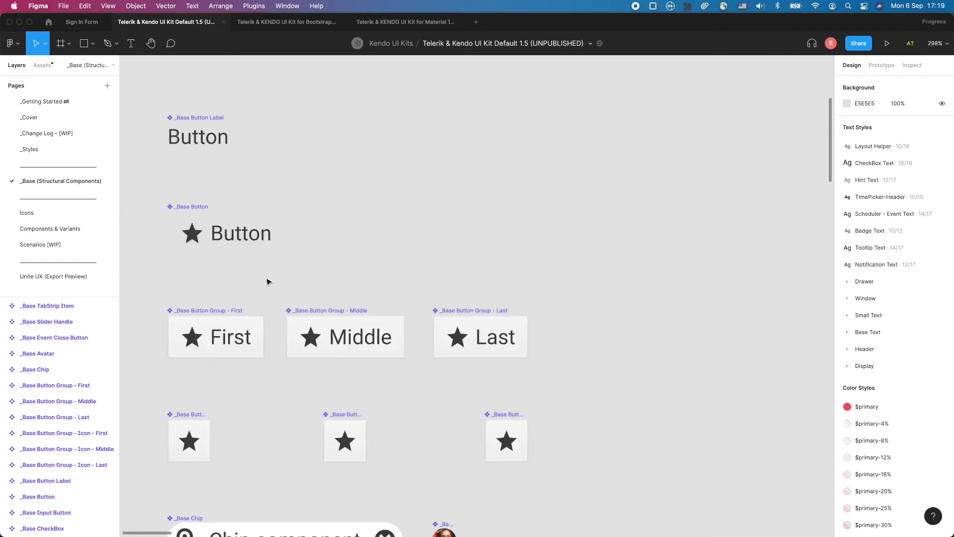
scroll(260, 280, "down", 3)
scroll(260, 282, "down", 5)
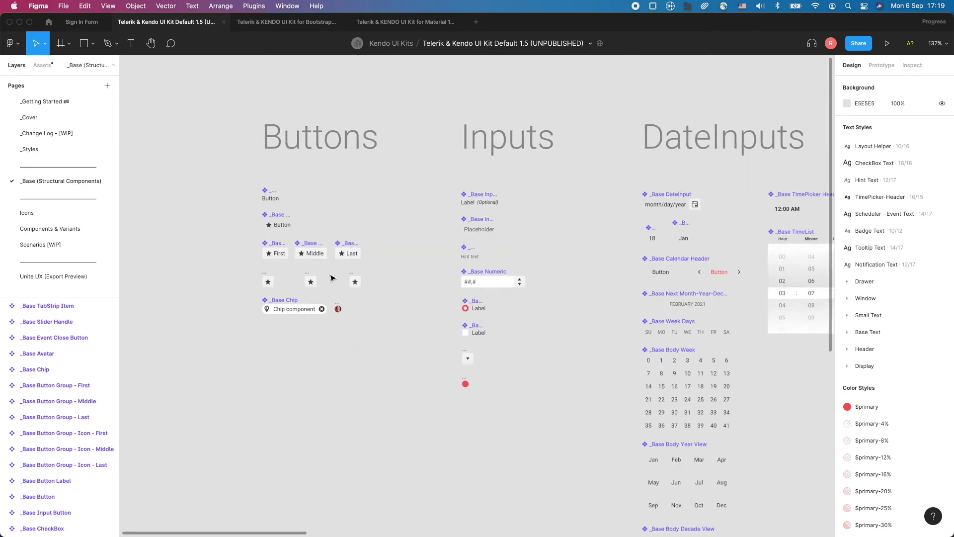
scroll(431, 235, "up", 4)
scroll(432, 248, "down", 3)
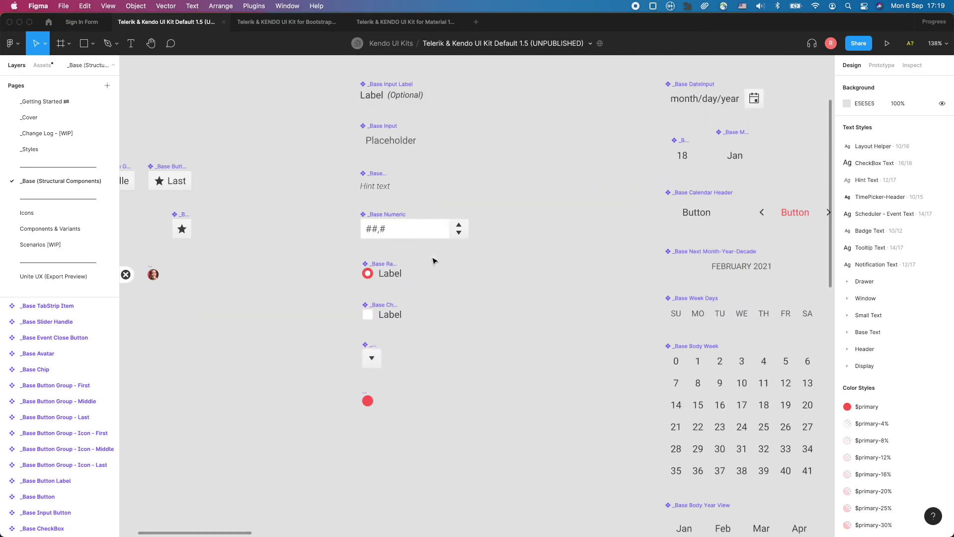
scroll(572, 251, "down", 2)
scroll(571, 251, "down", 5)
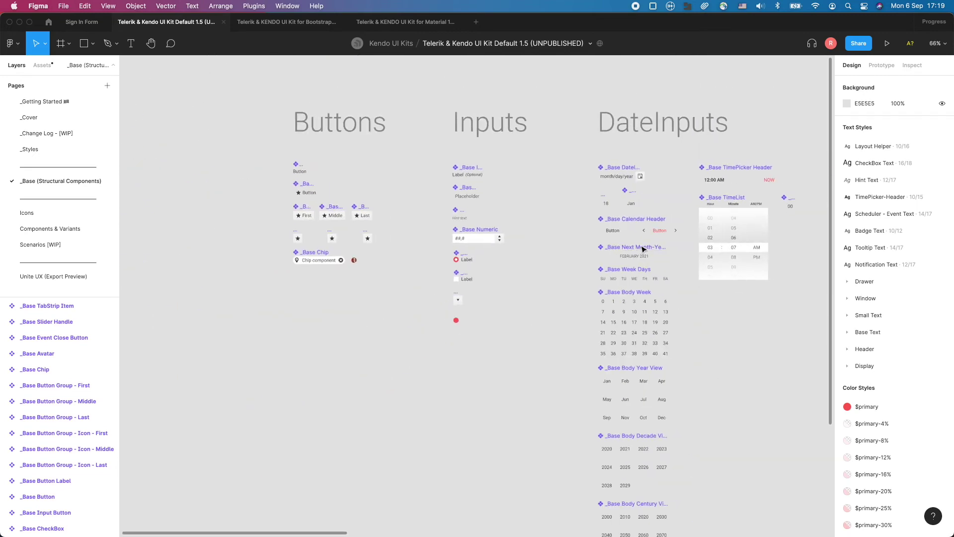
scroll(532, 248, "right", 6)
scroll(491, 243, "up", 5)
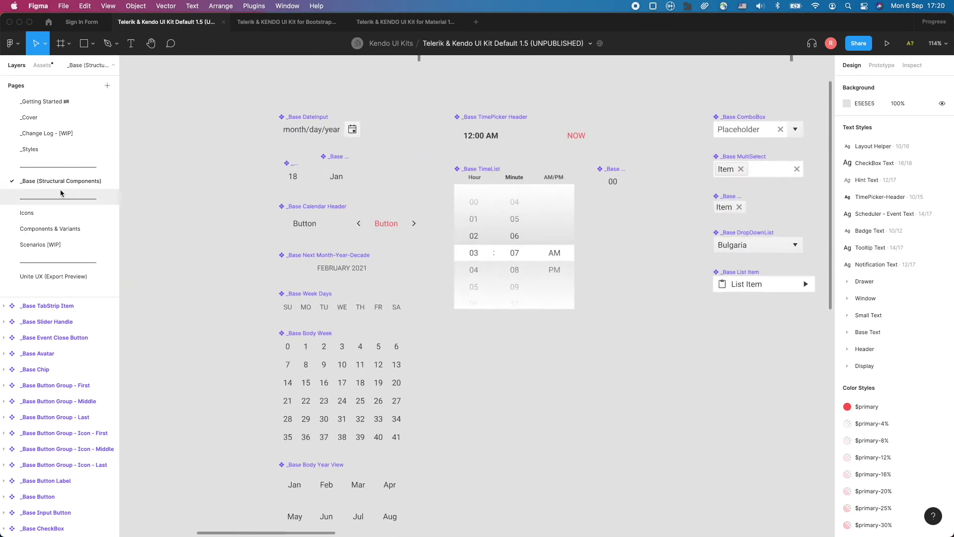
Open the Scenarios [WIP] page and zoom into its Grid and Scheduler scenario frames.
left_click(38, 245)
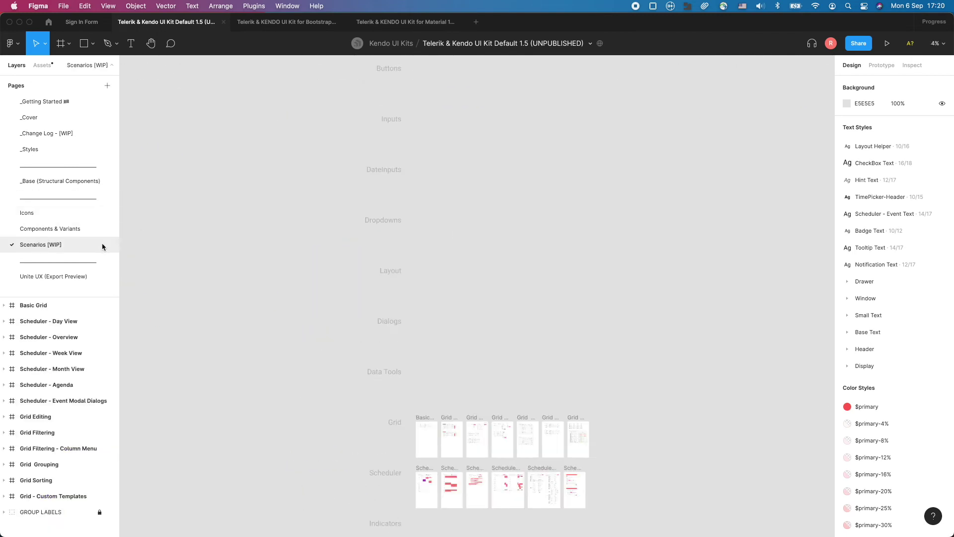
scroll(504, 285, "down", 5)
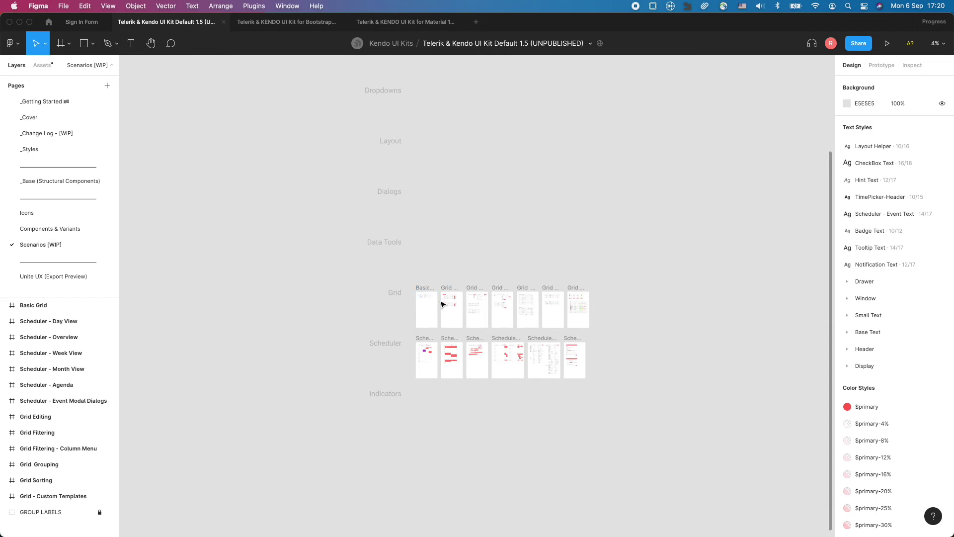
scroll(441, 304, "up", 10)
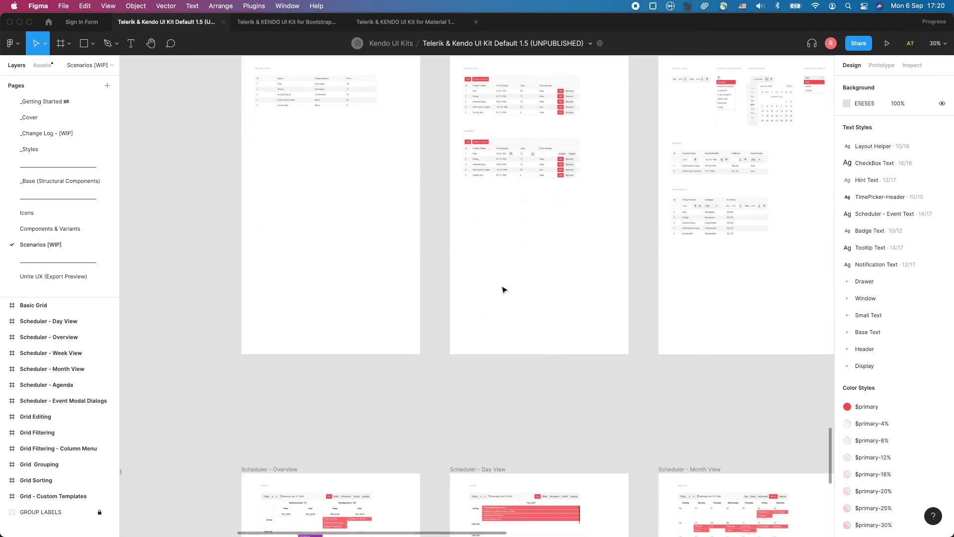
scroll(504, 288, "right", 5)
scroll(486, 288, "down", 3)
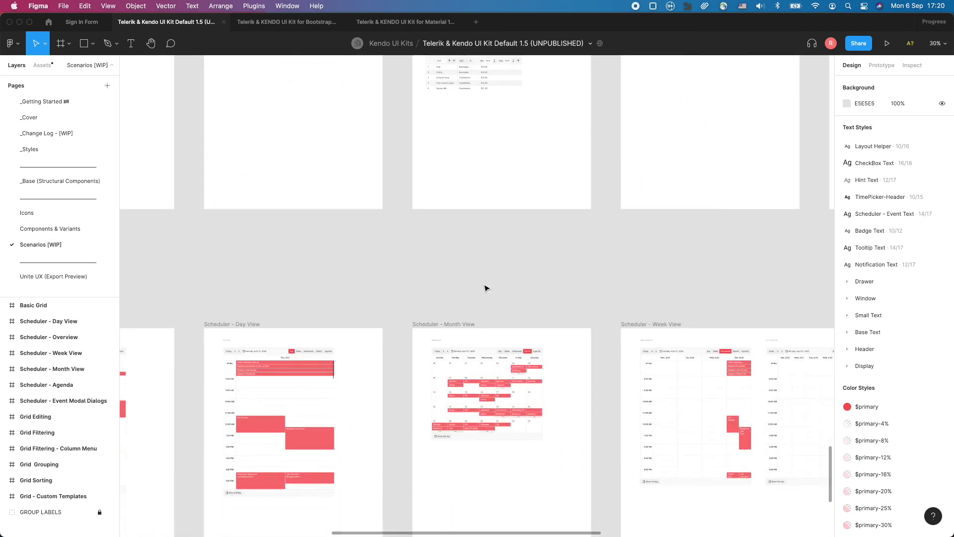
scroll(487, 281, "down", 3)
scroll(527, 275, "right", 12)
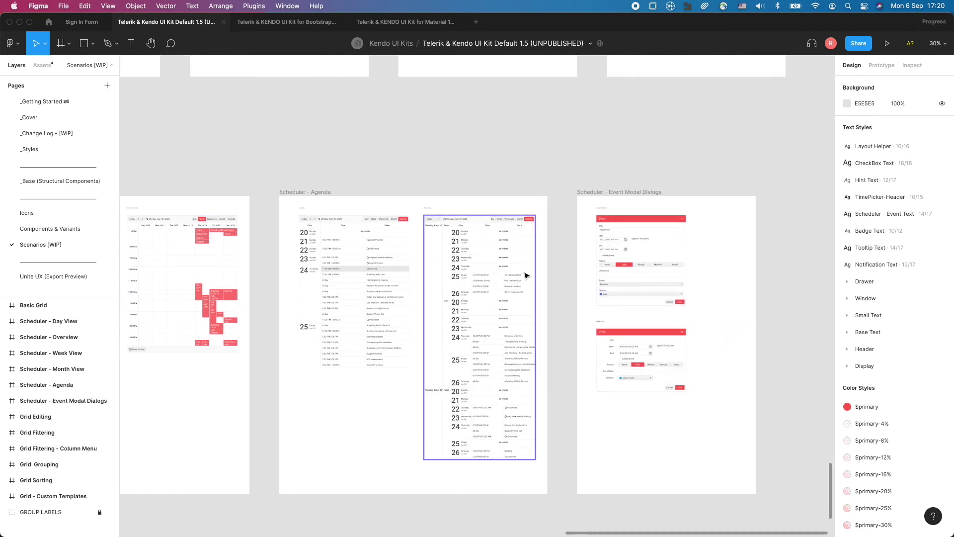
Pan further across the scenario frames, then open the Unite UX (Export Preview) page.
scroll(527, 275, "right", 1)
scroll(527, 275, "up", 10)
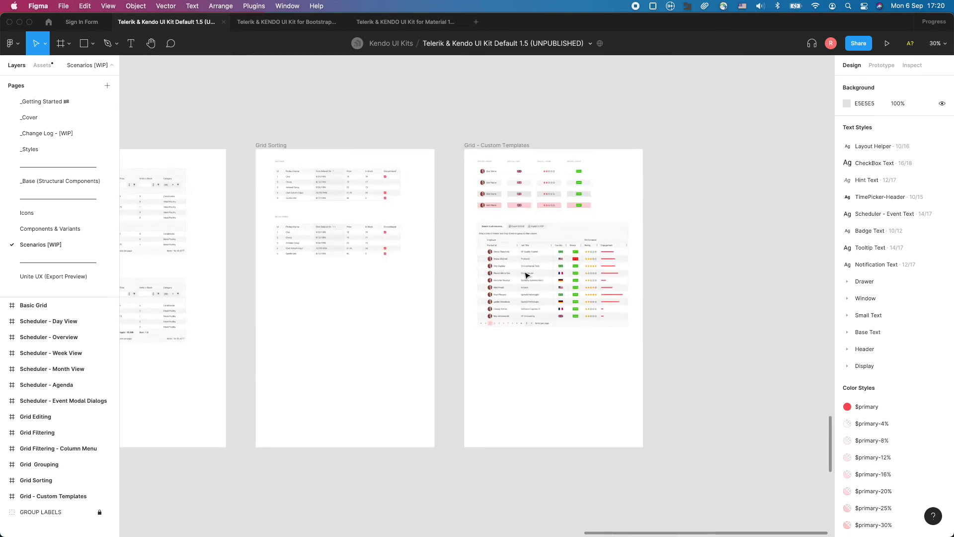
scroll(409, 256, "left", 4)
scroll(430, 207, "up", 5, "ctrl")
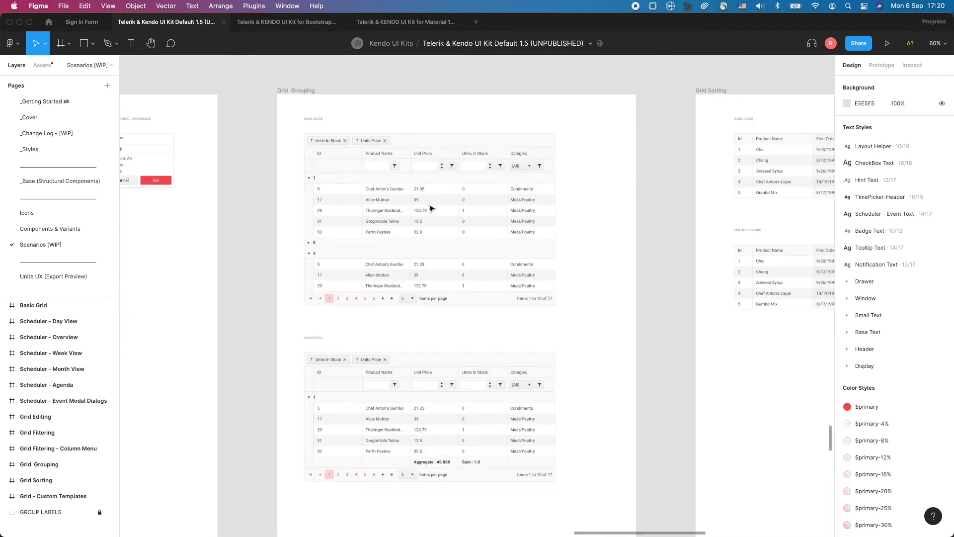
scroll(431, 208, "up", 5, "ctrl")
scroll(431, 207, "down", 2, "ctrl")
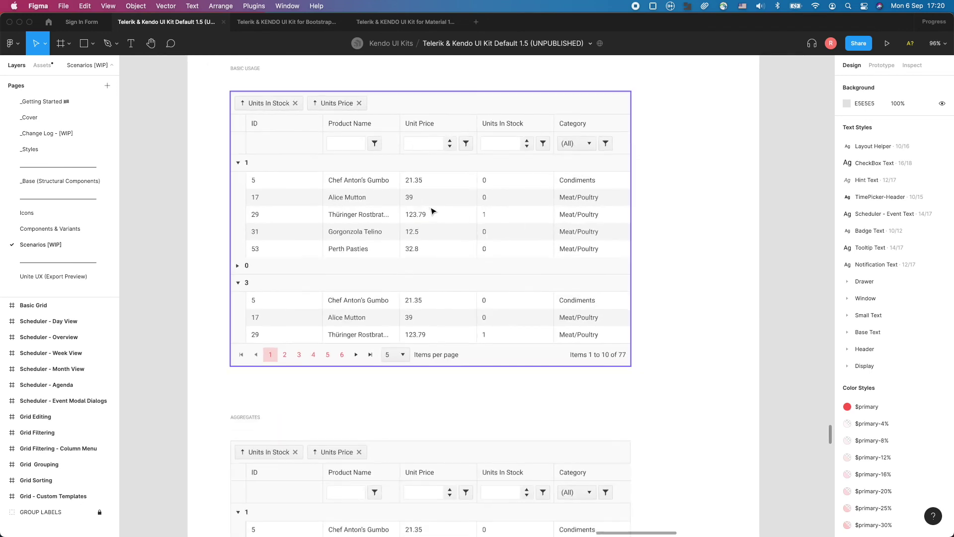
left_click(41, 276)
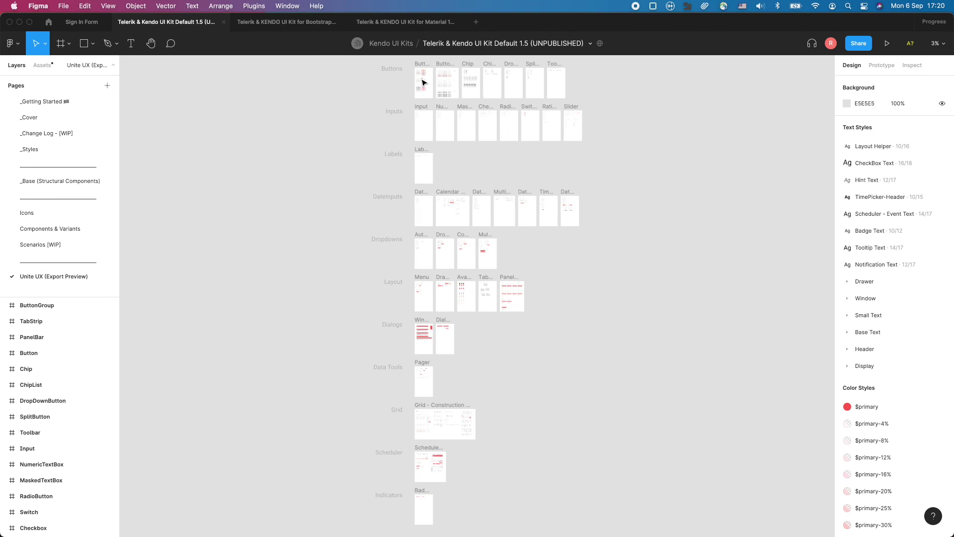
Zoom and pan across the export frames to inspect Solid/Flat, Primary/Secondary Button variants.
scroll(423, 82, "up", 15, "ctrl")
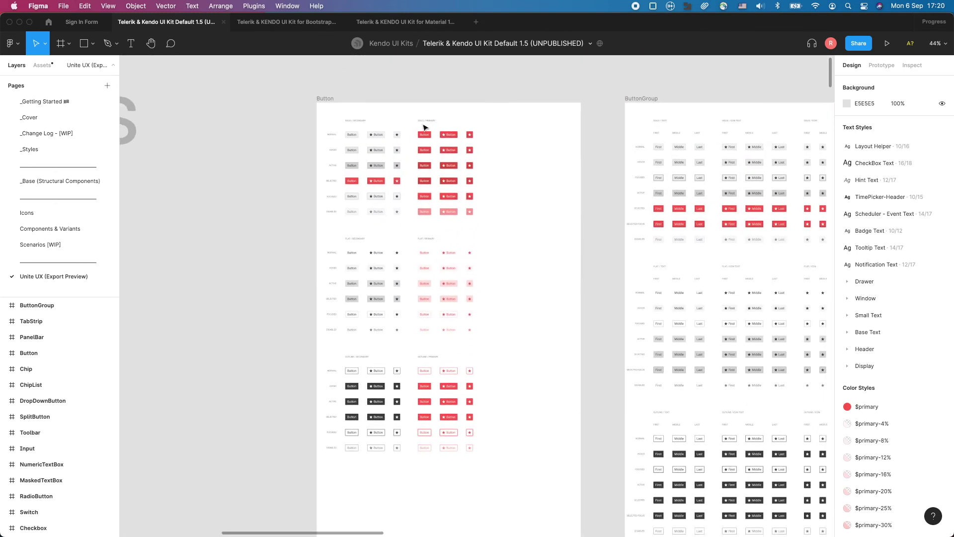
scroll(427, 130, "down", 5)
scroll(428, 131, "right", 10)
scroll(430, 129, "up", 6)
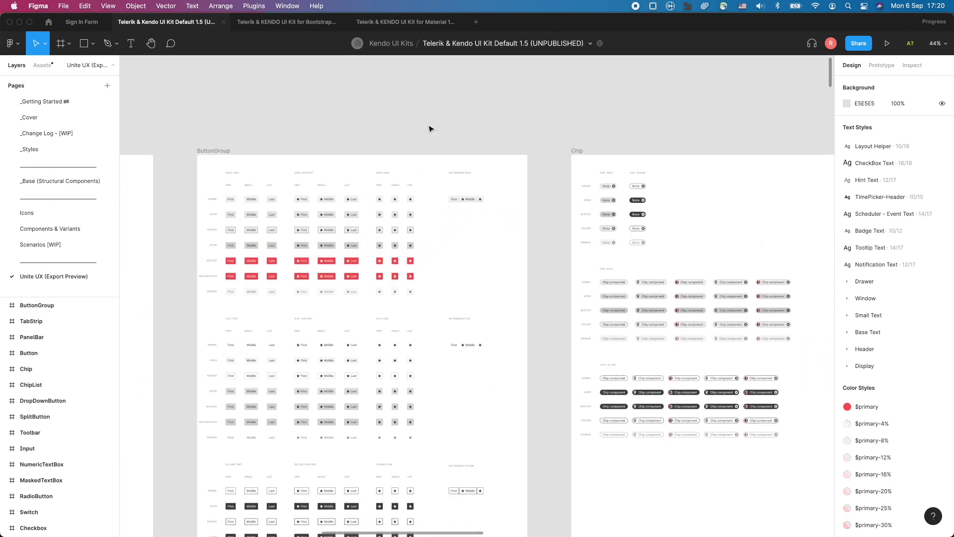
scroll(432, 128, "right", 10)
scroll(437, 128, "down", 6)
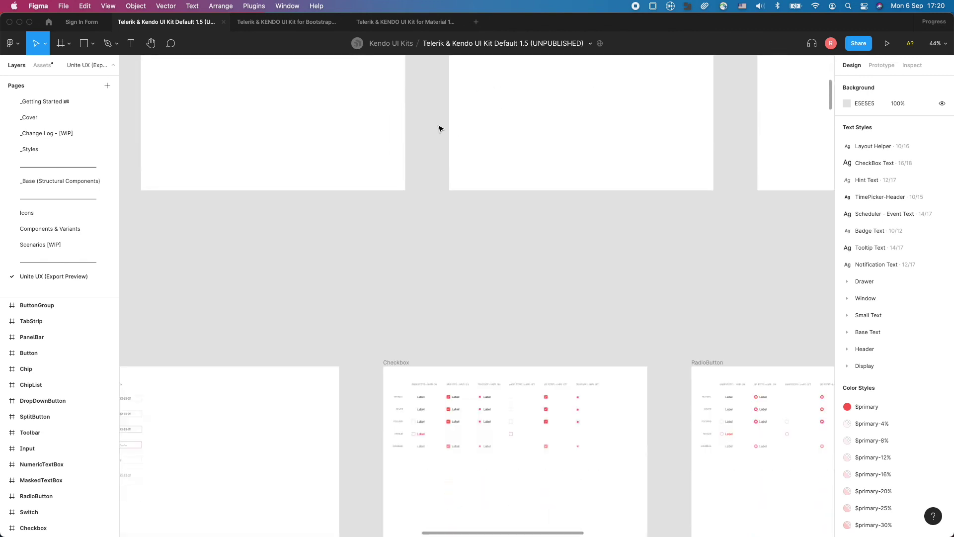
scroll(439, 133, "down", 3)
scroll(428, 159, "down", 5, "ctrl")
scroll(402, 169, "up", 2)
scroll(395, 164, "left", 5)
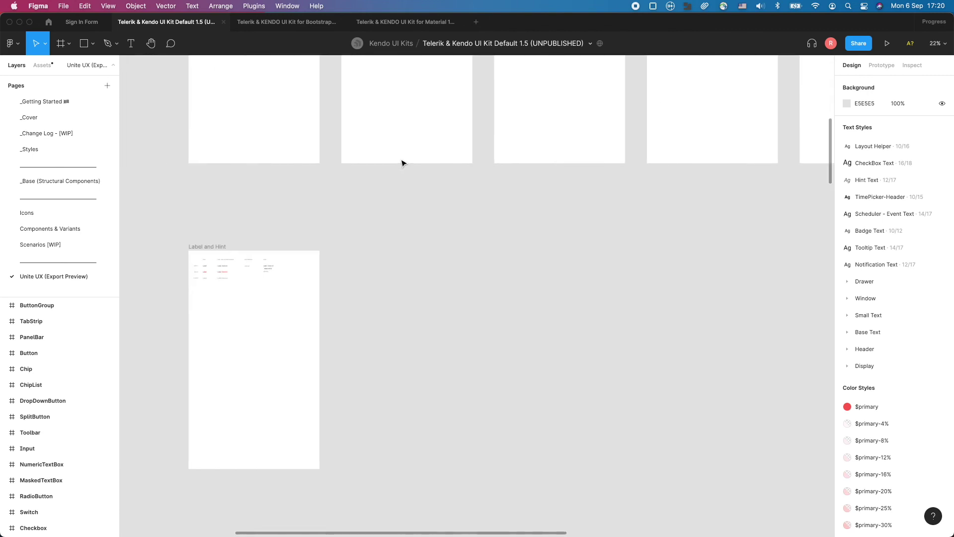
scroll(402, 163, "up", 4)
scroll(375, 82, "up", 5, "ctrl")
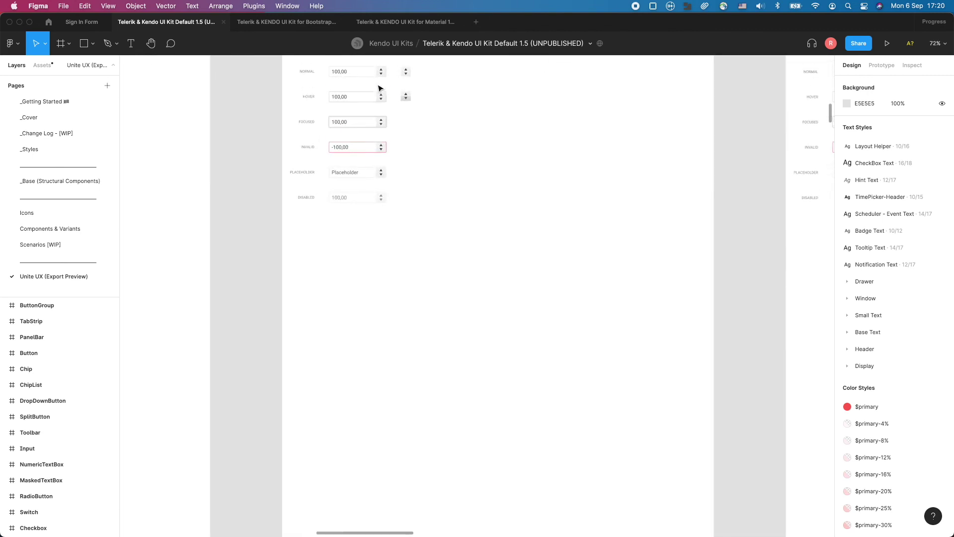
scroll(382, 106, "up", 3)
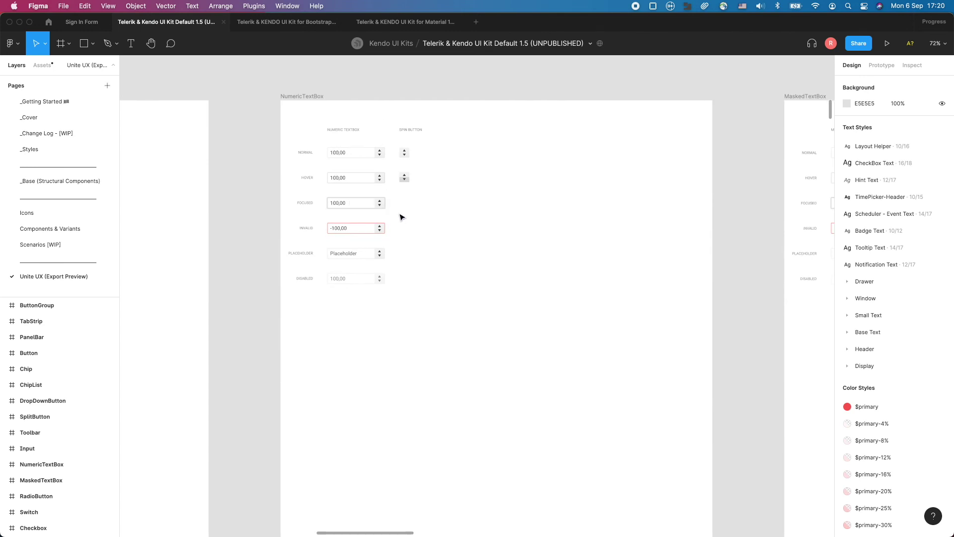
scroll(401, 218, "down", 5, "ctrl")
scroll(428, 268, "down", 6)
scroll(432, 240, "up", 5, "ctrl")
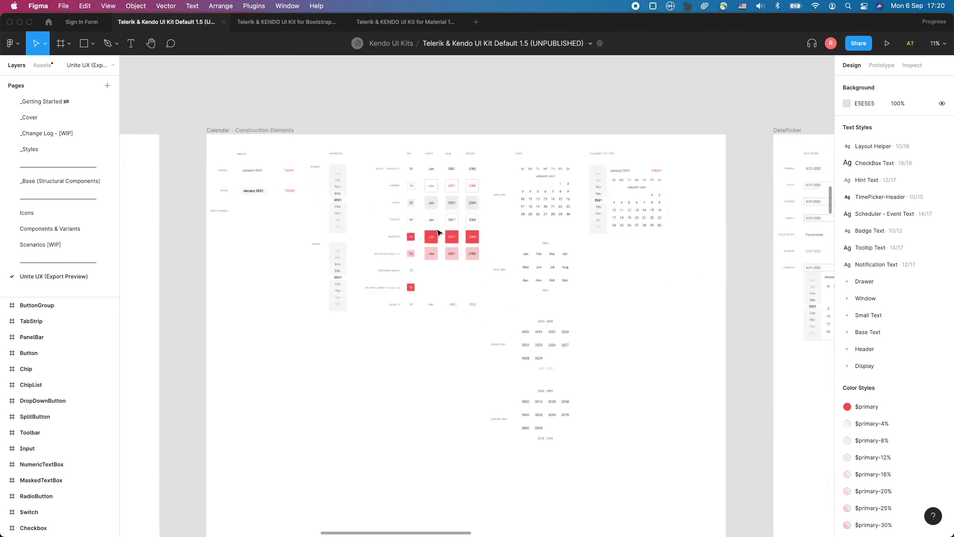
scroll(437, 232, "up", 10, "ctrl")
scroll(494, 241, "right", 2)
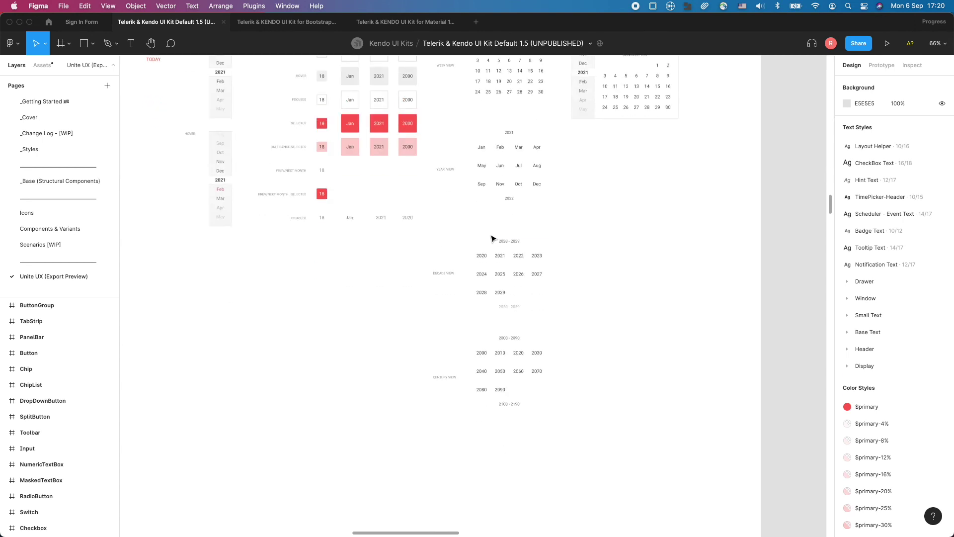
scroll(493, 239, "right", 2)
scroll(477, 234, "up", 4)
scroll(458, 238, "down", 5, "ctrl")
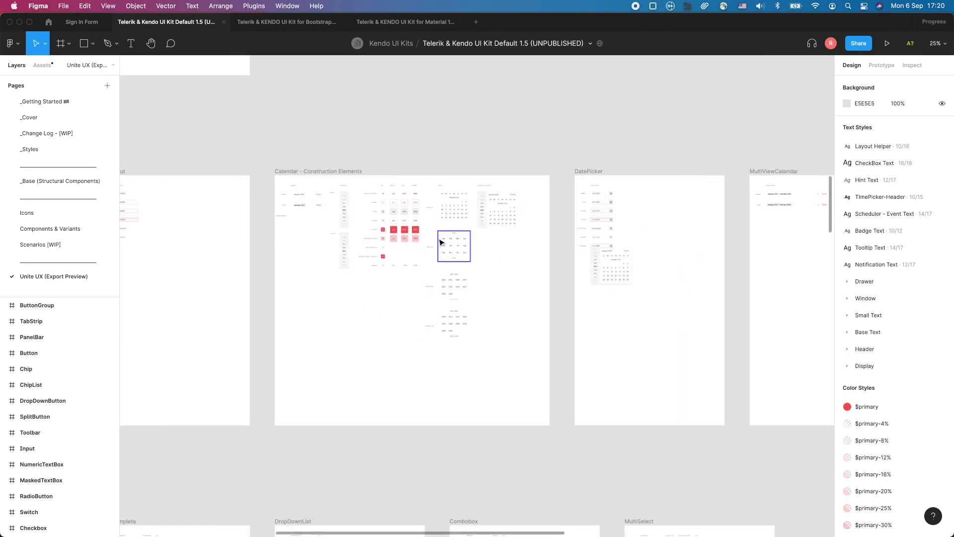
scroll(223, 174, "down", 5, "ctrl")
scroll(223, 176, "up", 10)
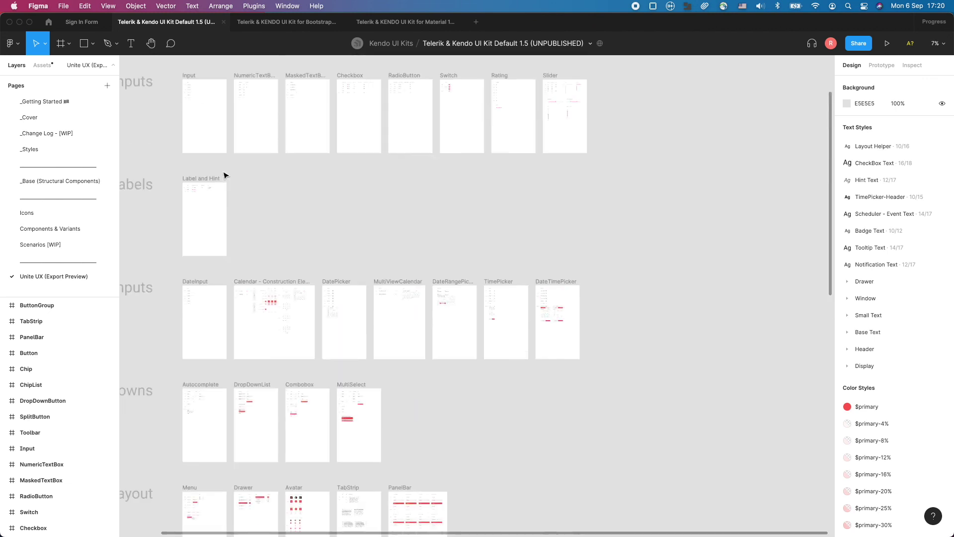
scroll(191, 158, "up", 10, "ctrl")
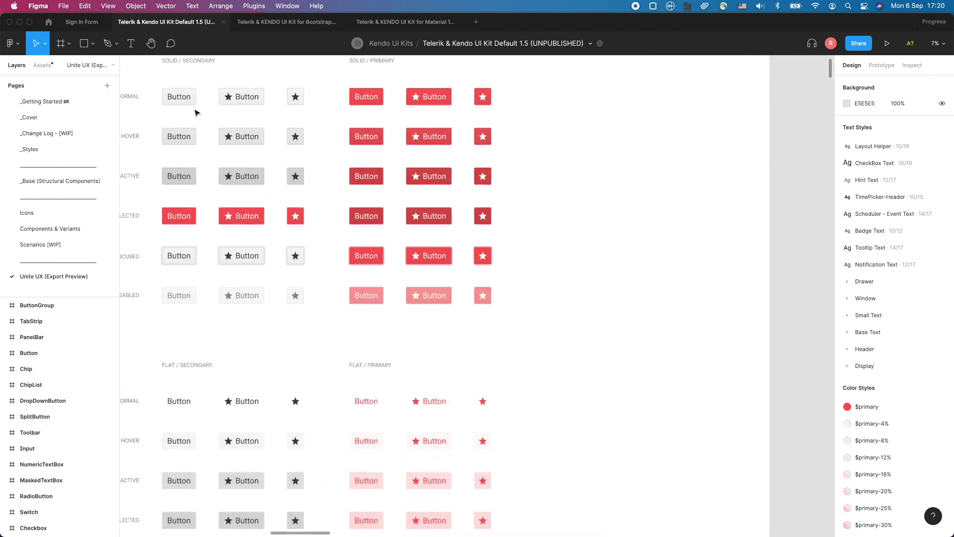